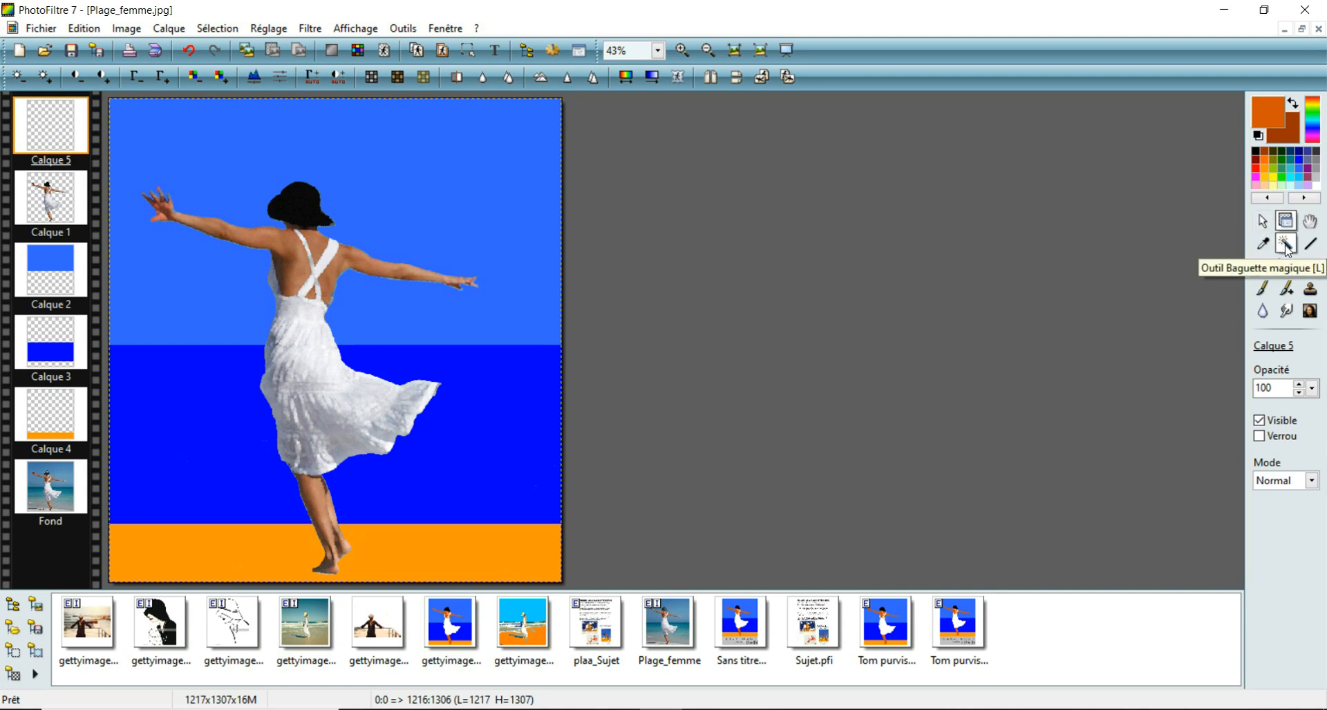
# Step: Select the woman's right arm and shoulder on Calque 1 using the magic wand with tolerance 100
pyautogui.click(1286, 244)
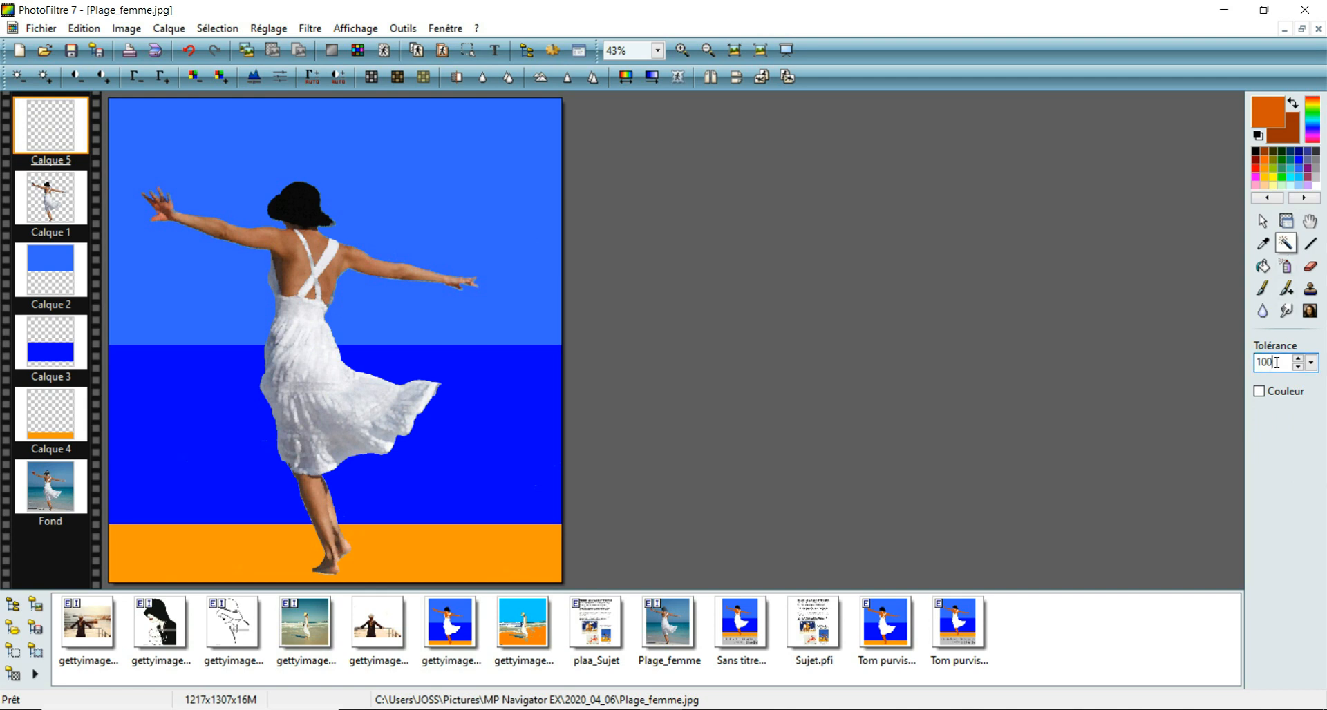
pyautogui.write('100')
pyautogui.click(356, 257)
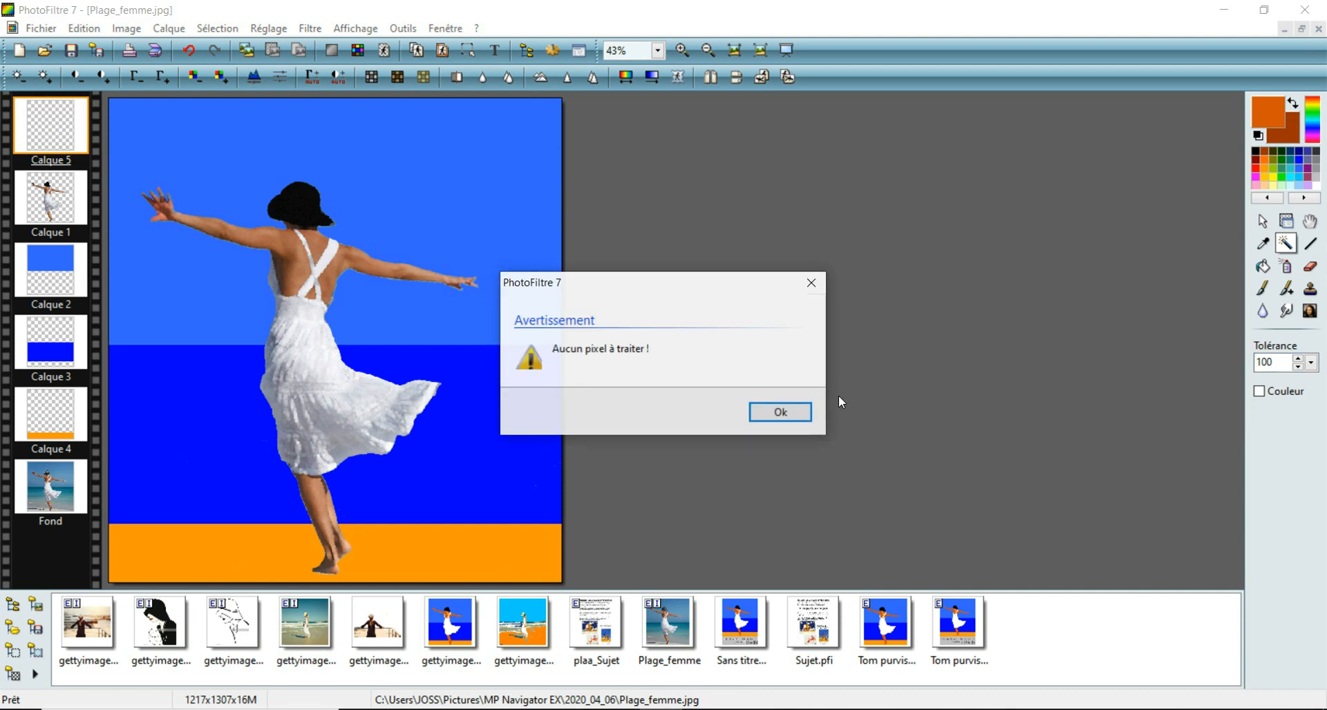
pyautogui.click(785, 411)
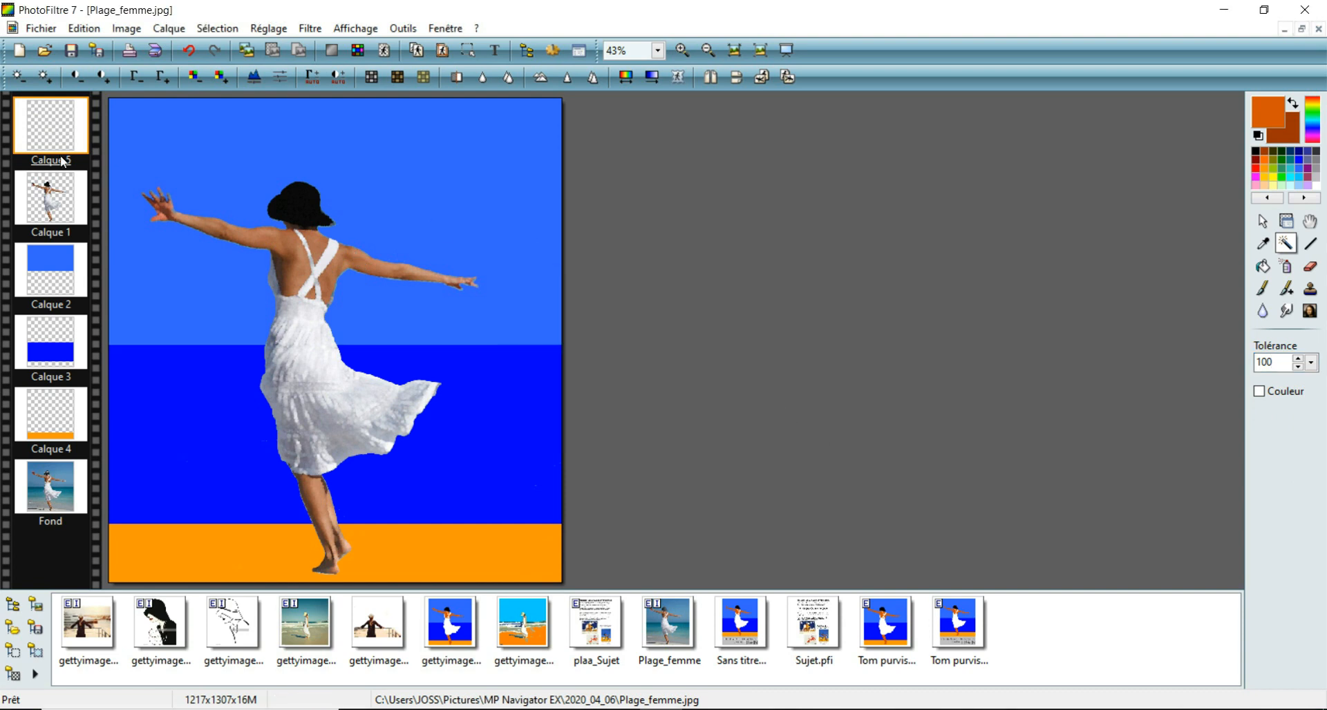
pyautogui.click(49, 200)
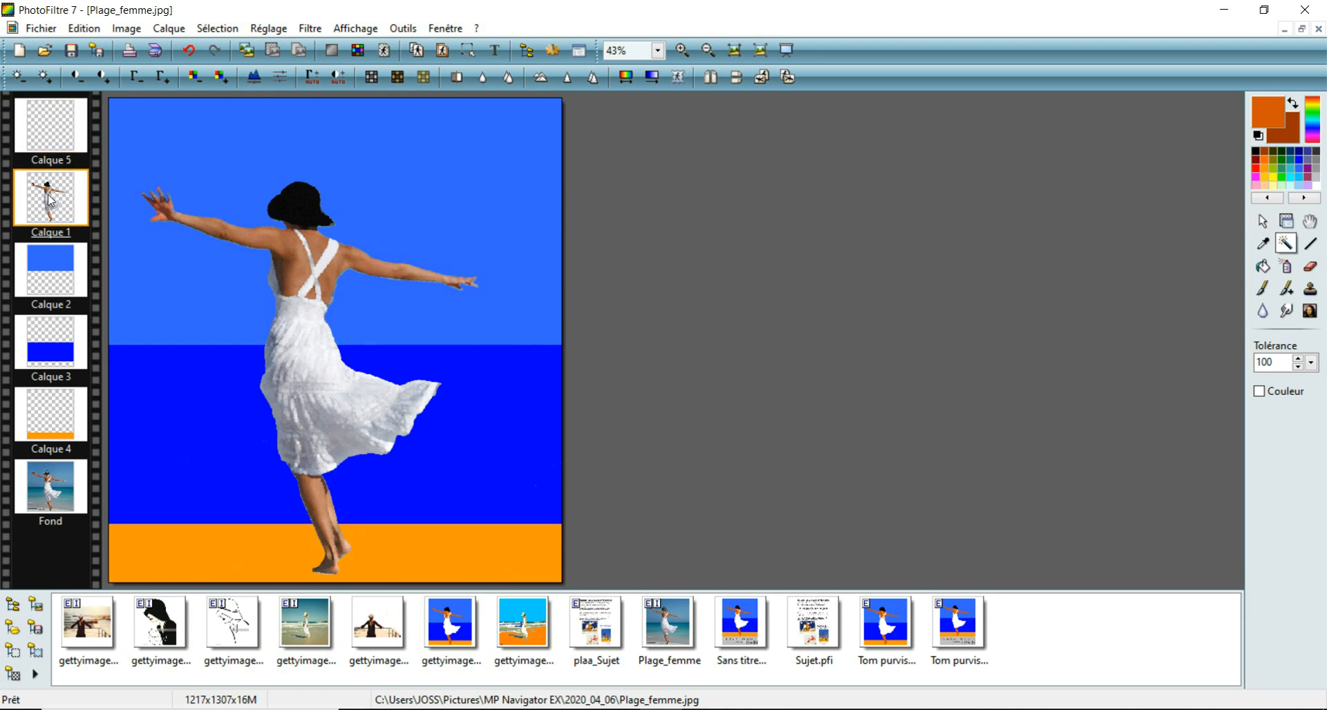
pyautogui.click(354, 257)
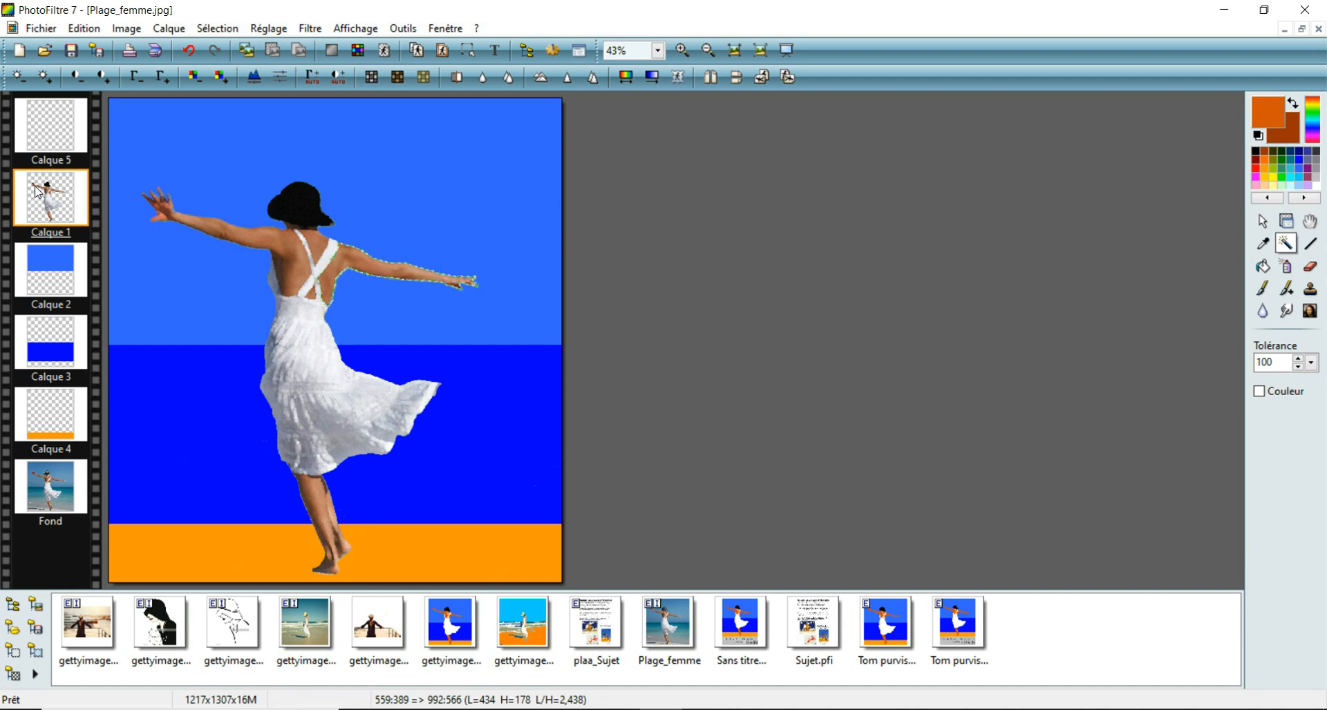
# Step: Fill the selected right arm on Calque 5 with the dark reddish-brown palette colour using the paint bucket
pyautogui.click(57, 131)
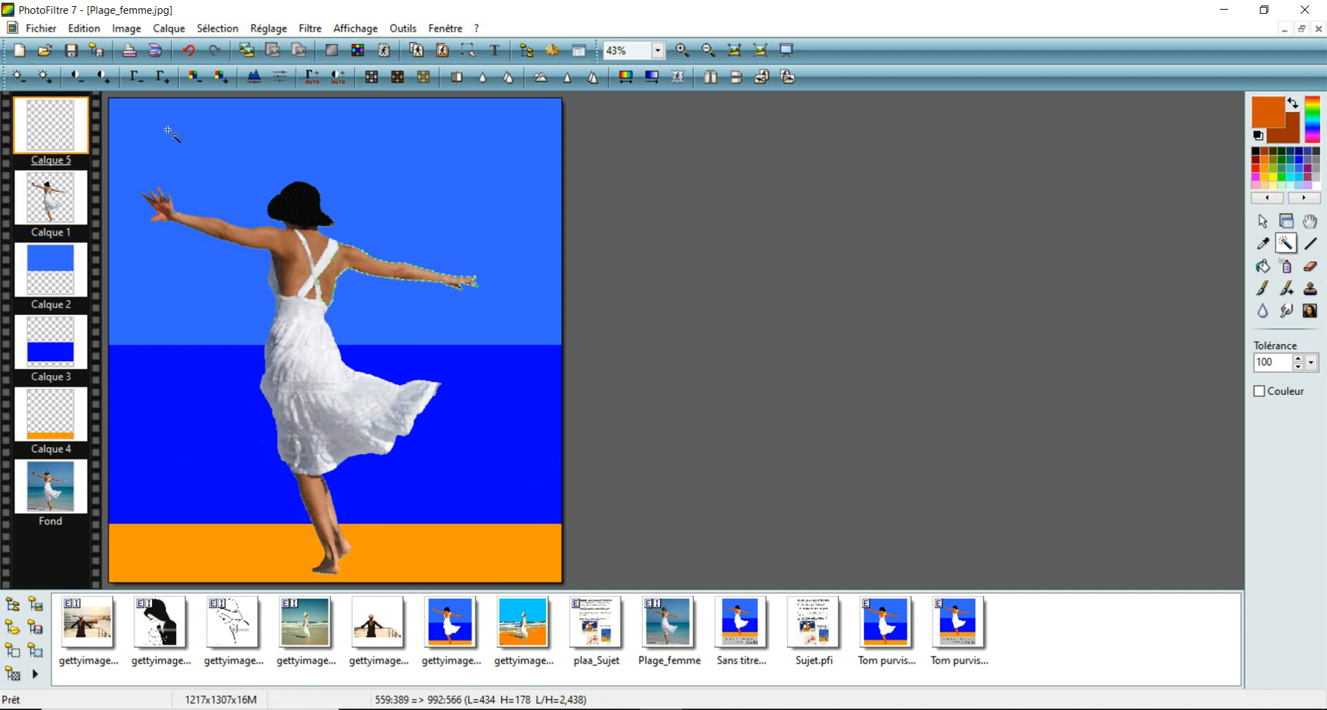
pyautogui.click(1266, 150)
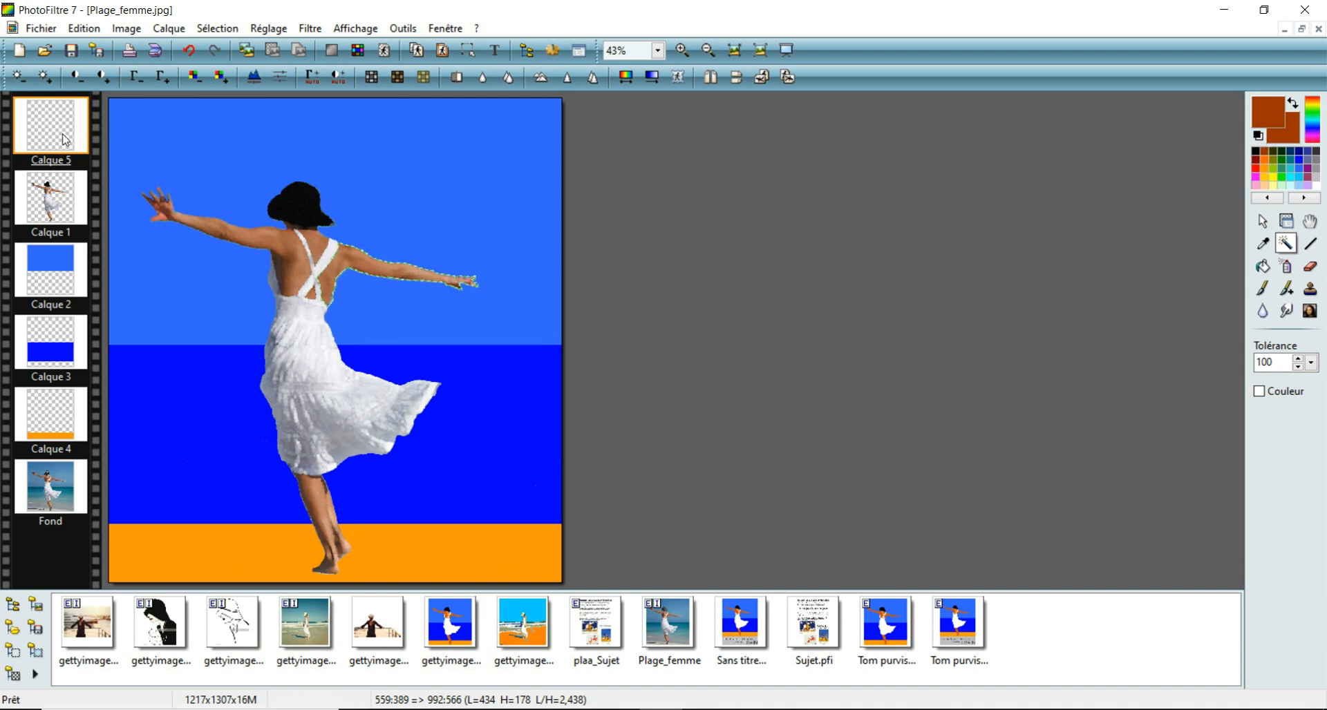
pyautogui.click(1263, 266)
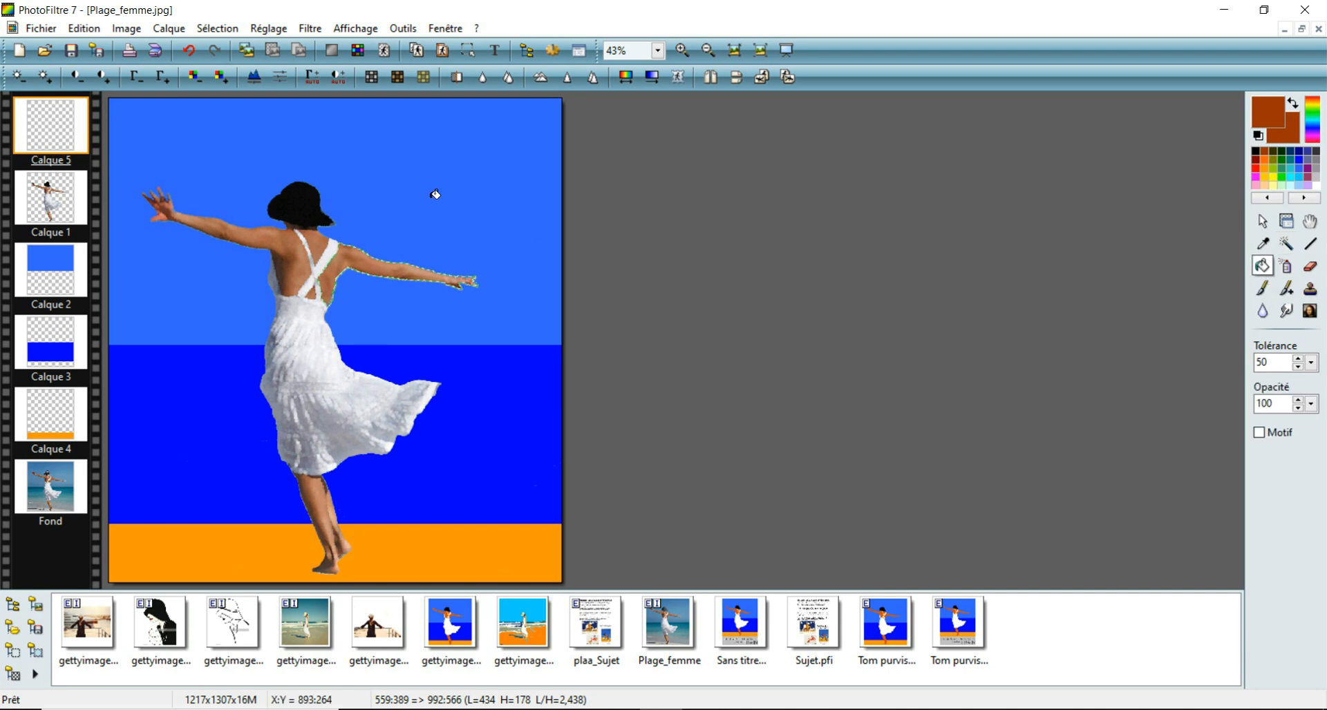
pyautogui.click(360, 255)
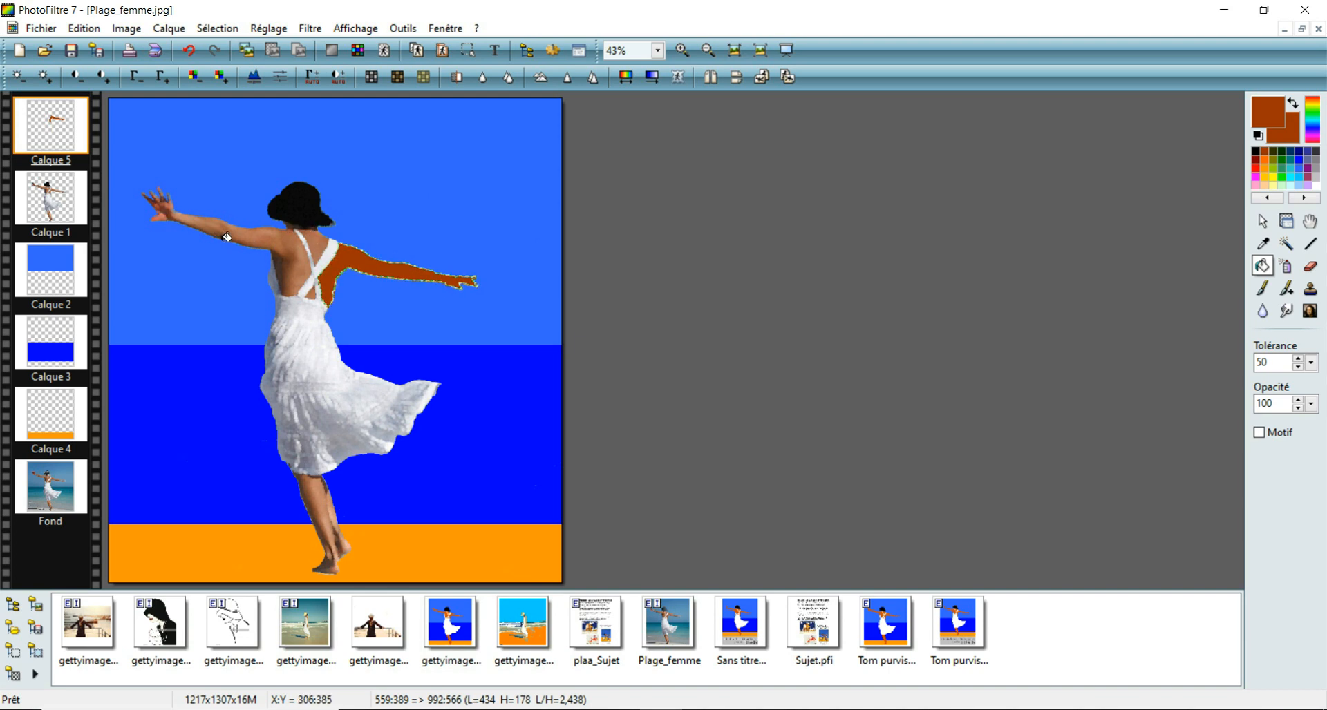
# Step: Select the small skin patch below the crossed straps on Calque 1 and fill it with the same brown on Calque 5
pyautogui.click(54, 202)
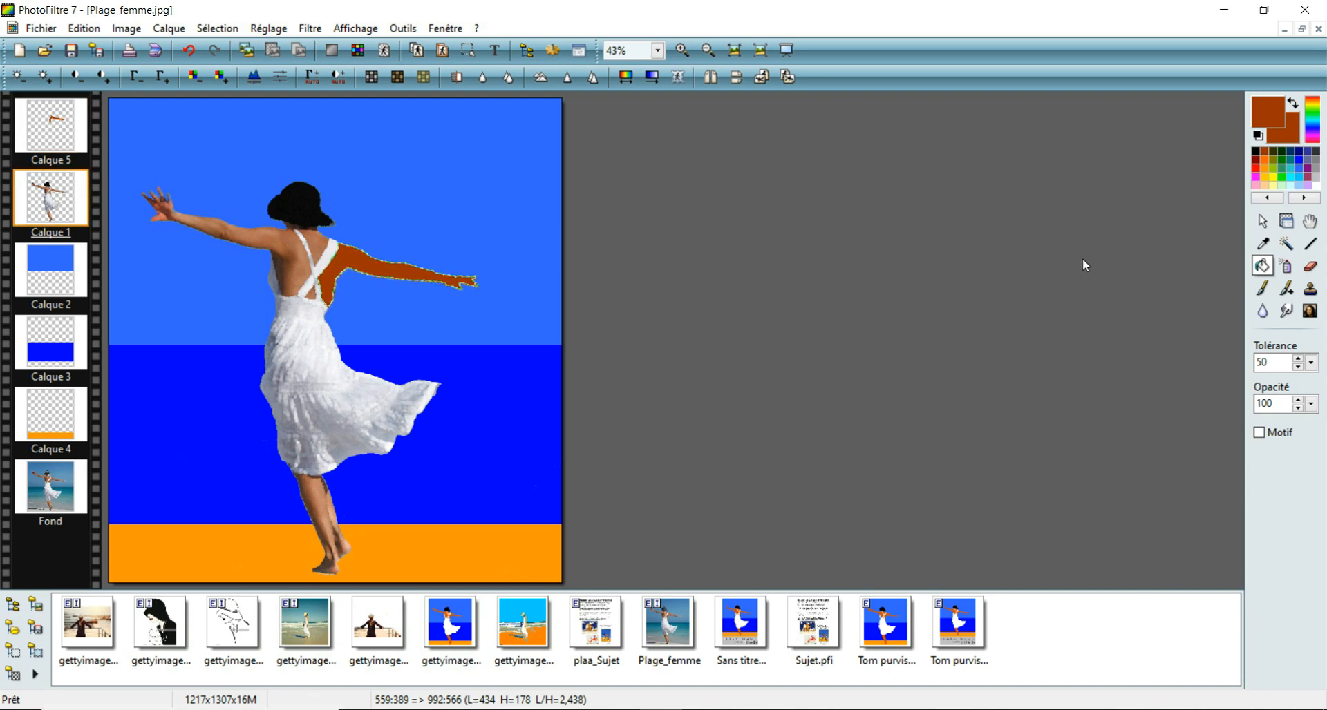
pyautogui.click(1290, 246)
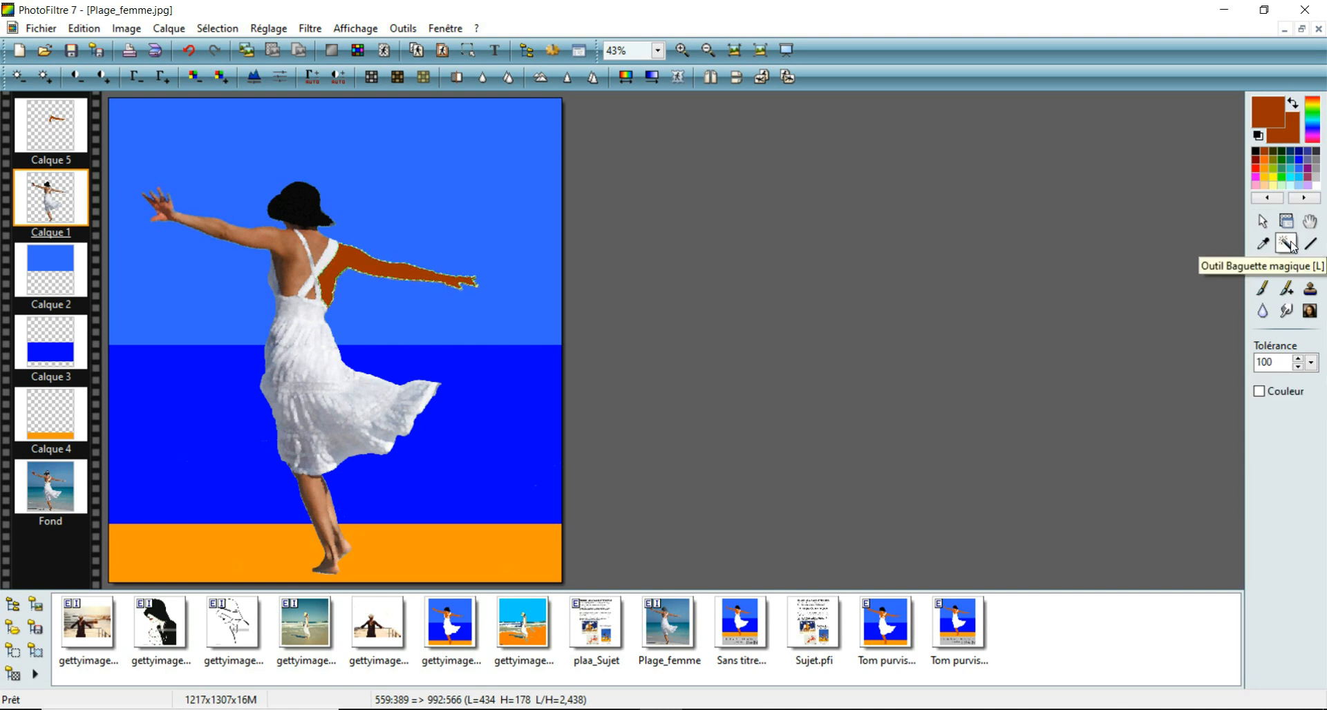
pyautogui.click(313, 297)
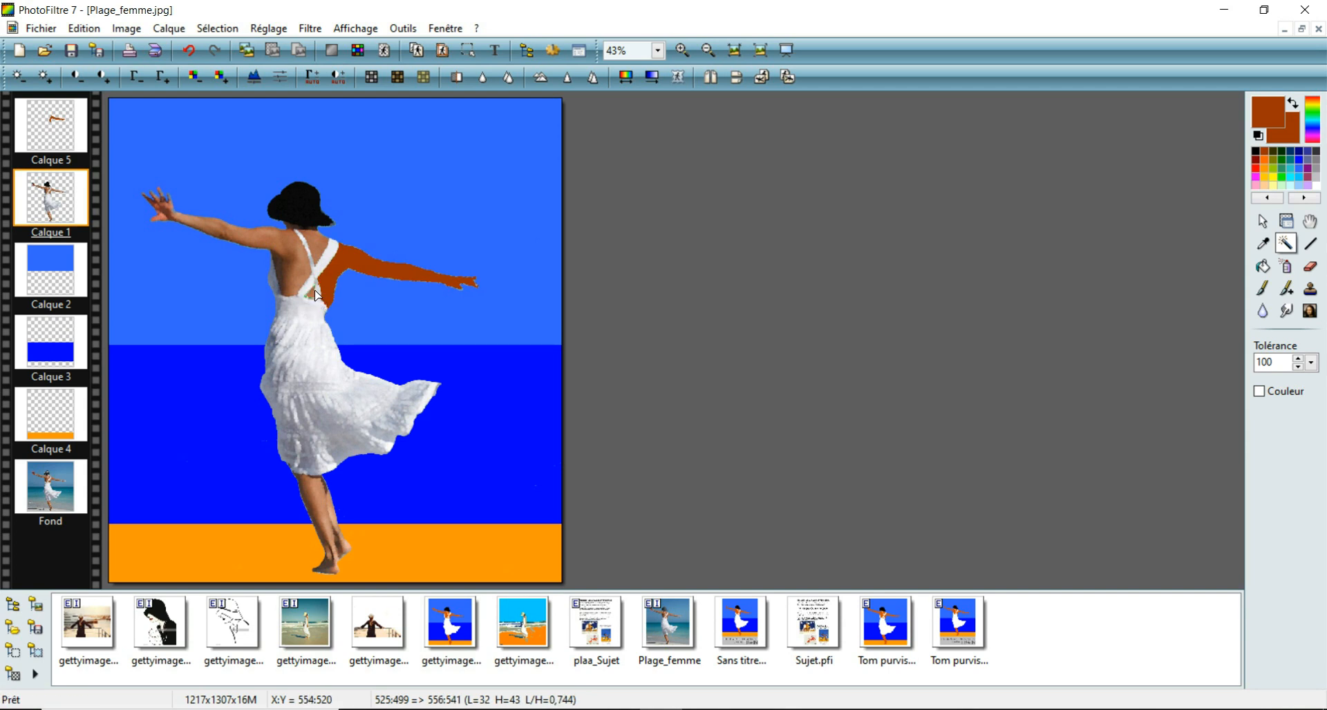
pyautogui.click(46, 133)
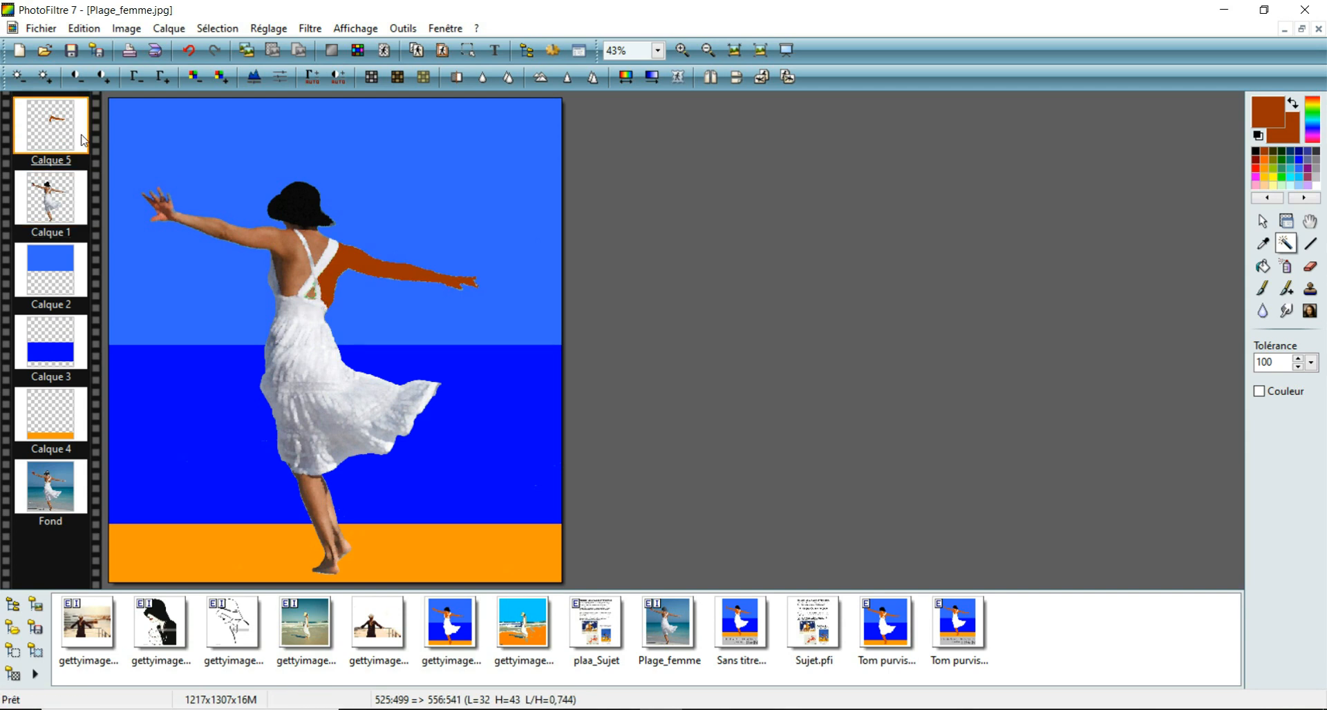
pyautogui.click(1264, 265)
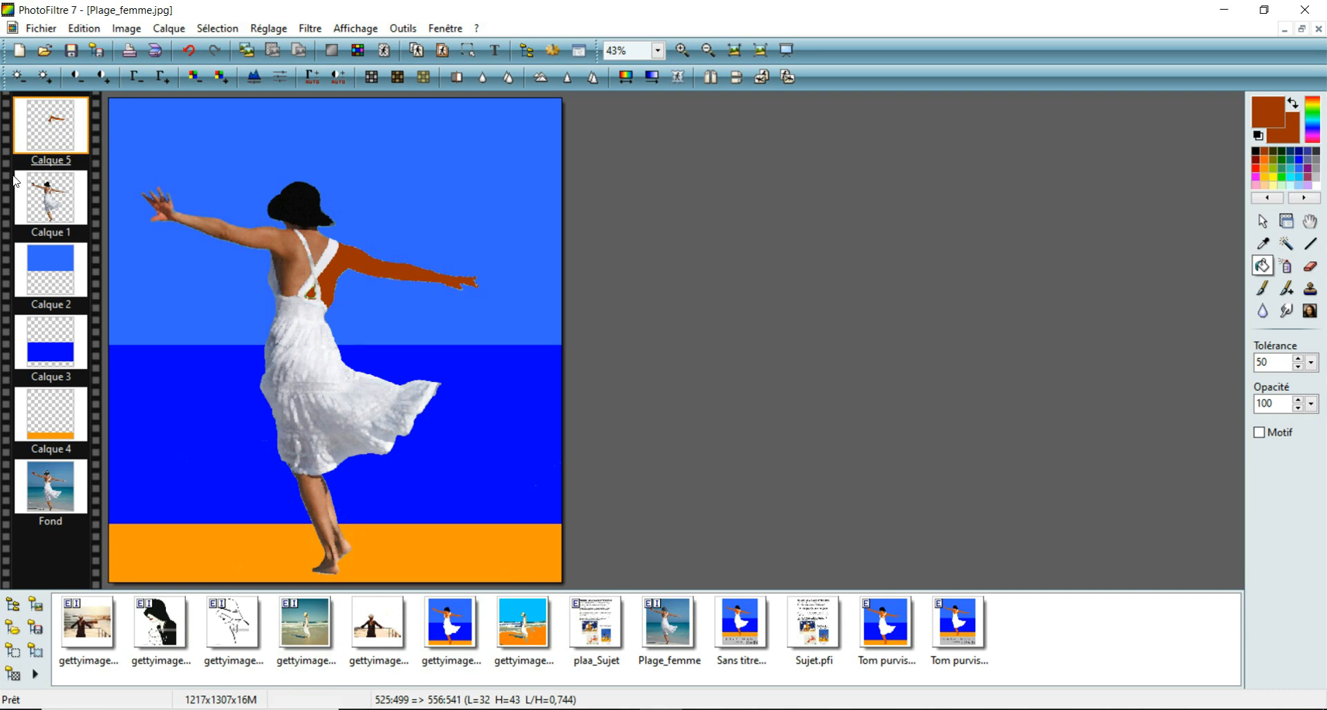
# Step: Select the upper back between the straps on Calque 1 at magic wand tolerance 60 and fill it brown on Calque 5
pyautogui.click(56, 204)
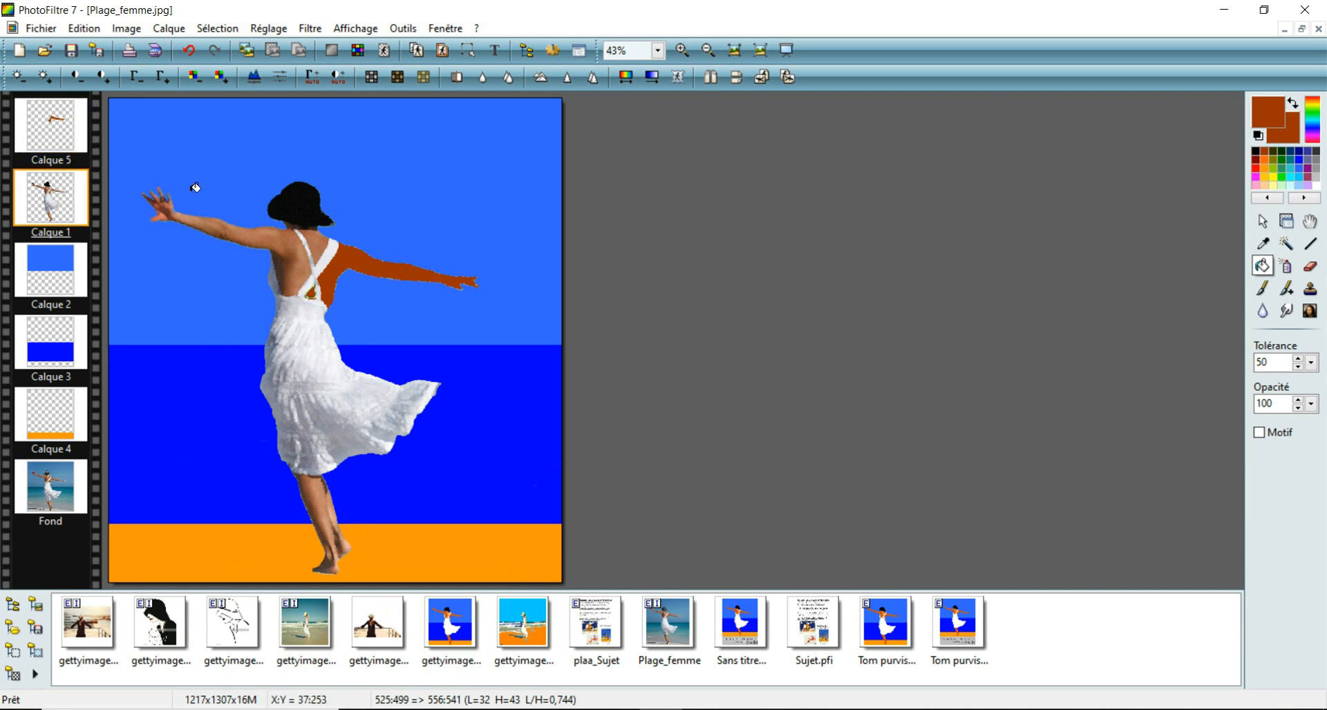
pyautogui.click(1285, 243)
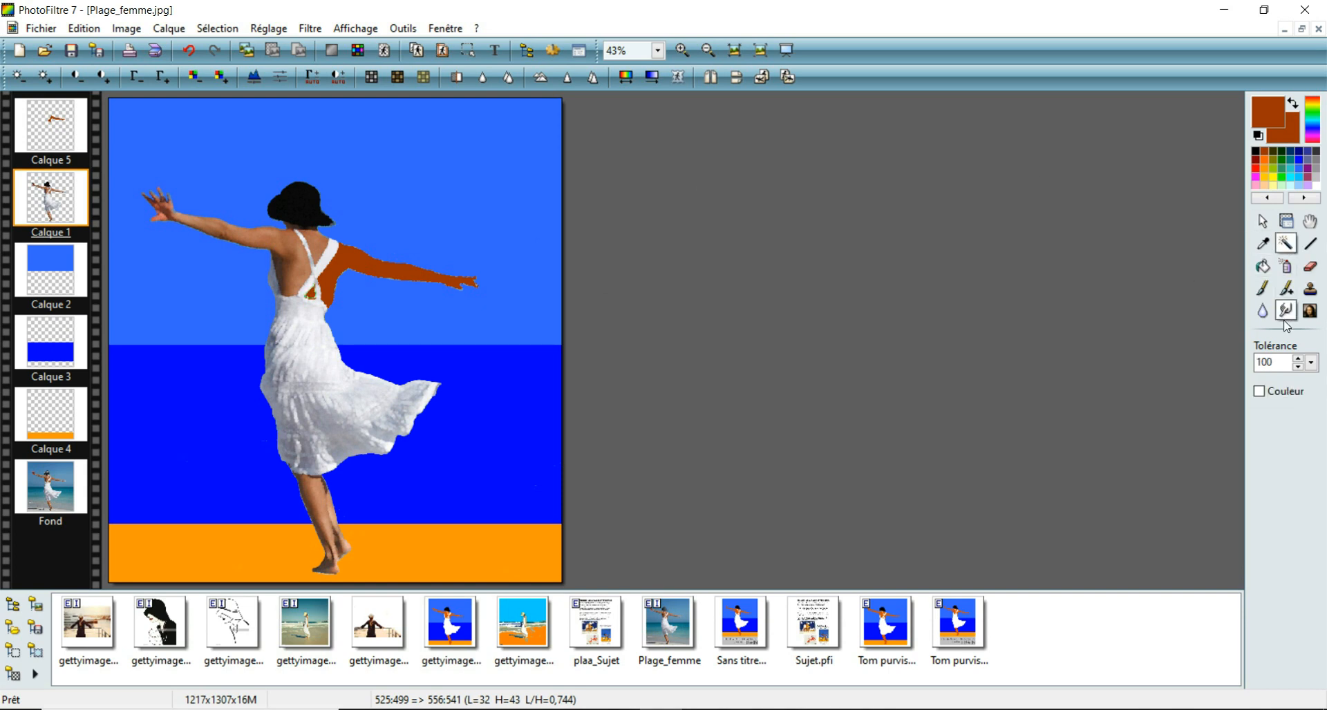
pyautogui.doubleClick(1273, 361)
pyautogui.write('60')
pyautogui.click(313, 239)
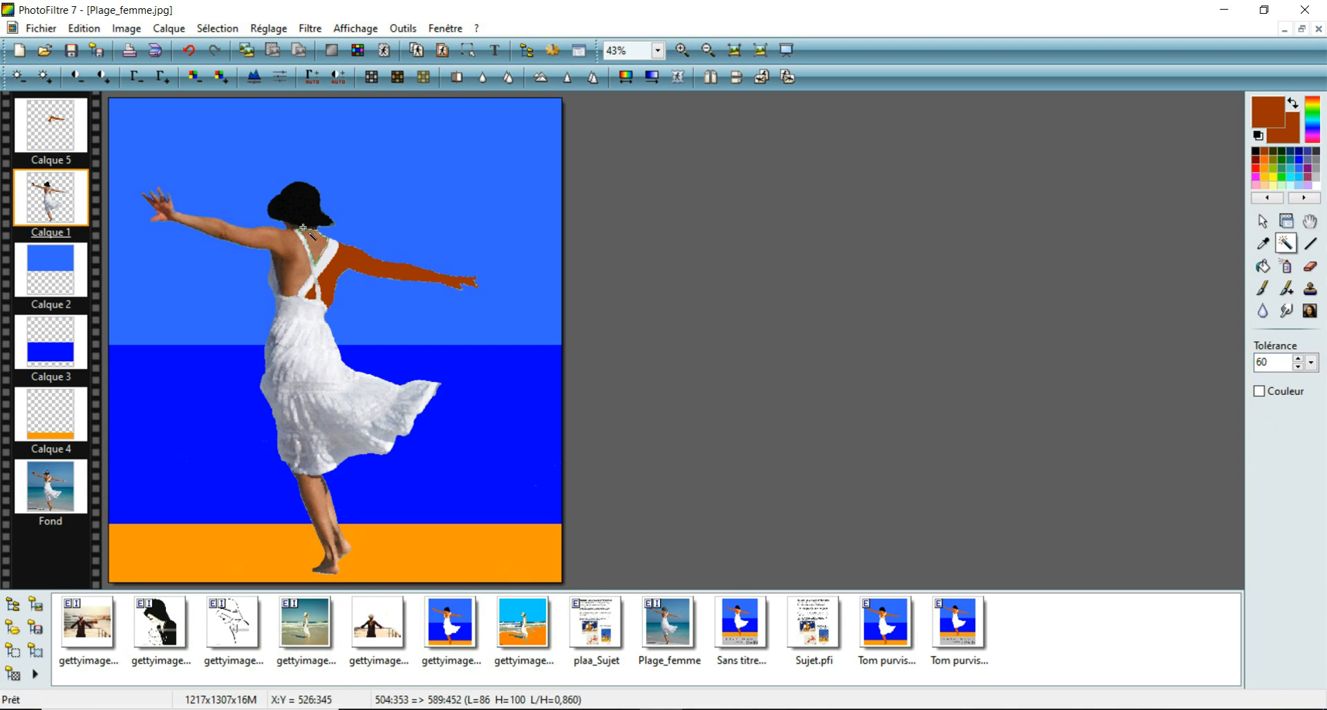
pyautogui.click(60, 135)
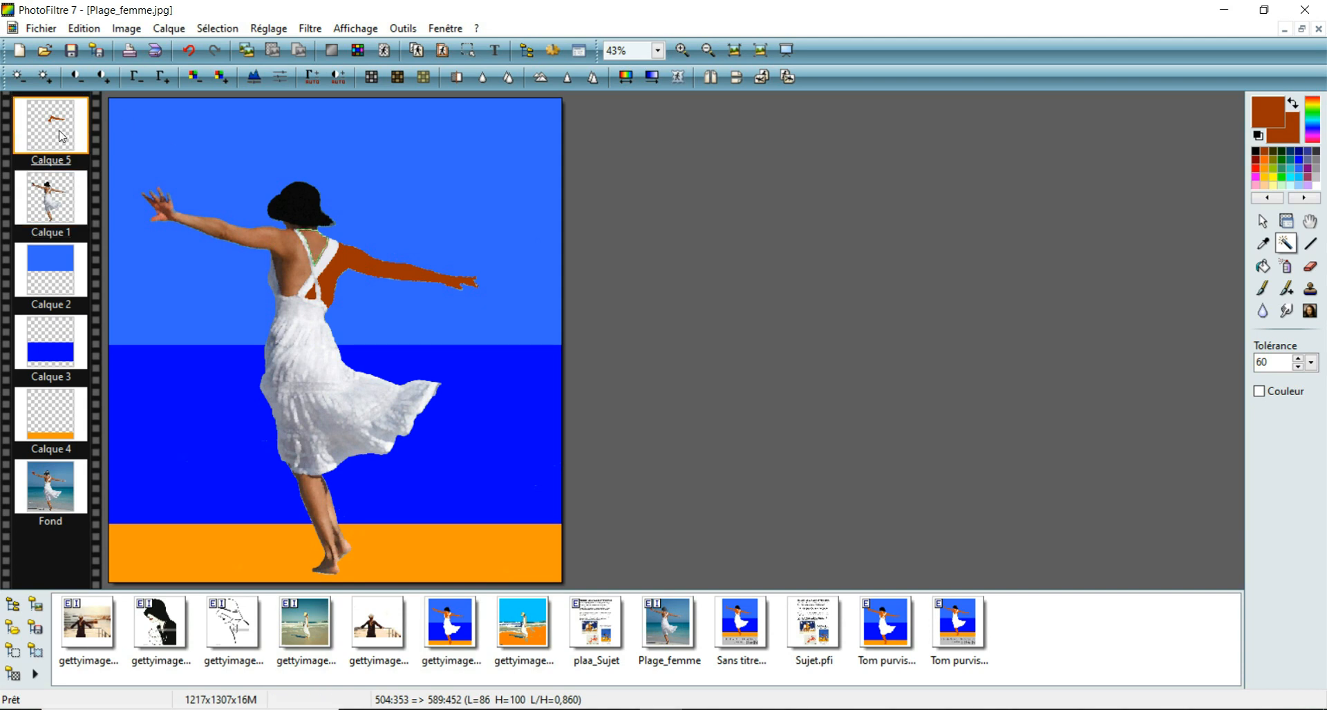
pyautogui.click(1266, 266)
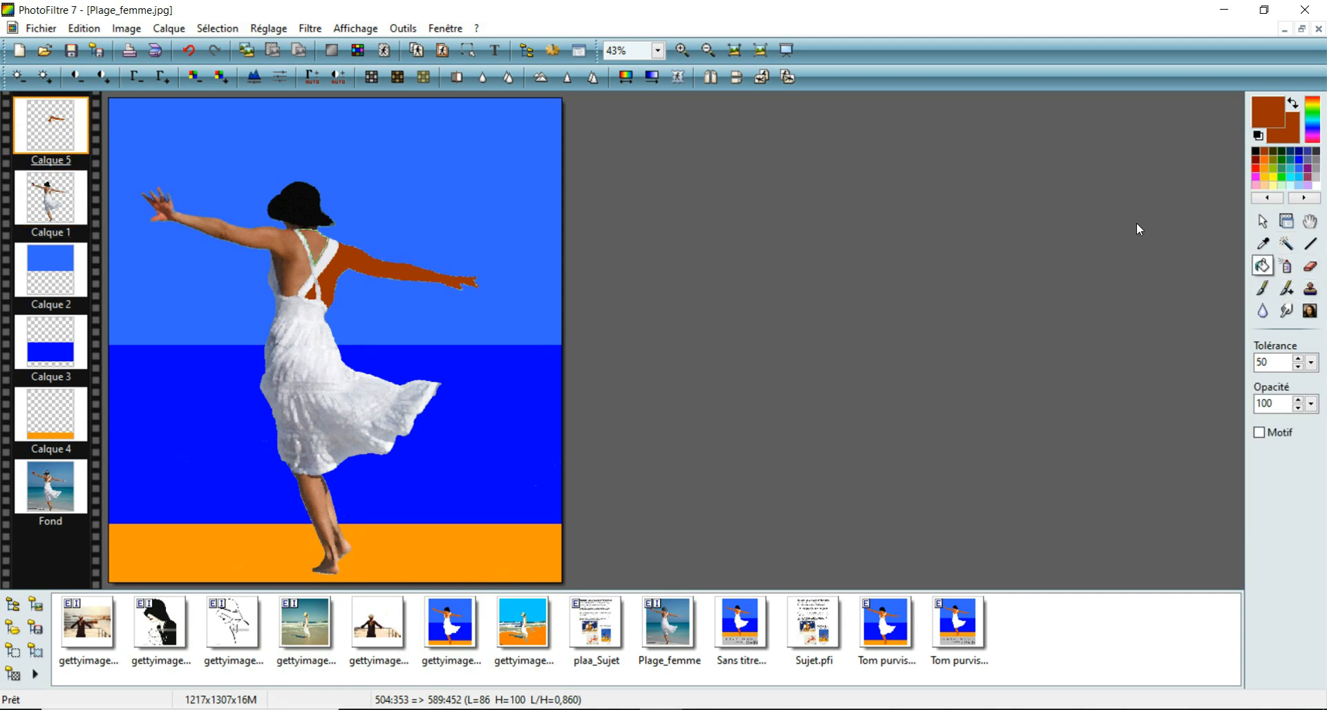
pyautogui.click(326, 239)
# Step: Select the woman's left arm and the adjoining back on Calque 1 using the magic wand with tolerance 55
pyautogui.doubleClick(59, 206)
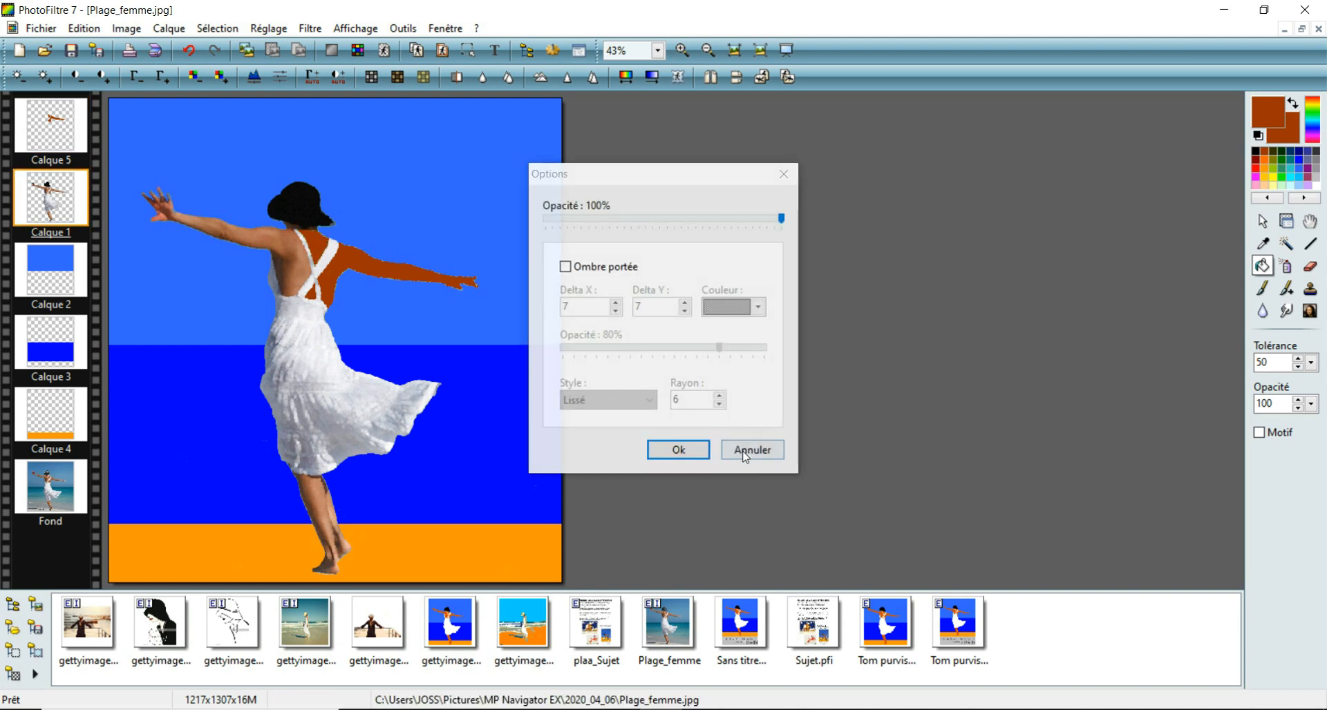
pyautogui.click(746, 451)
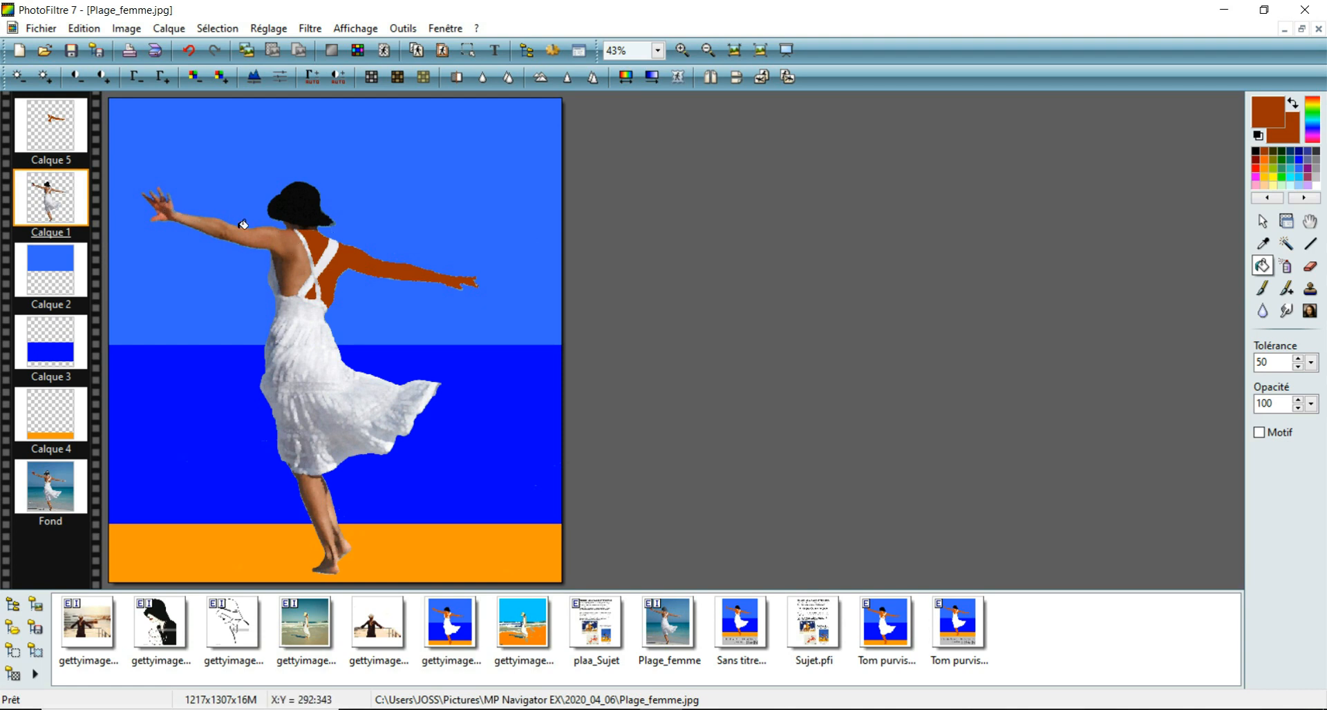
pyautogui.click(1287, 245)
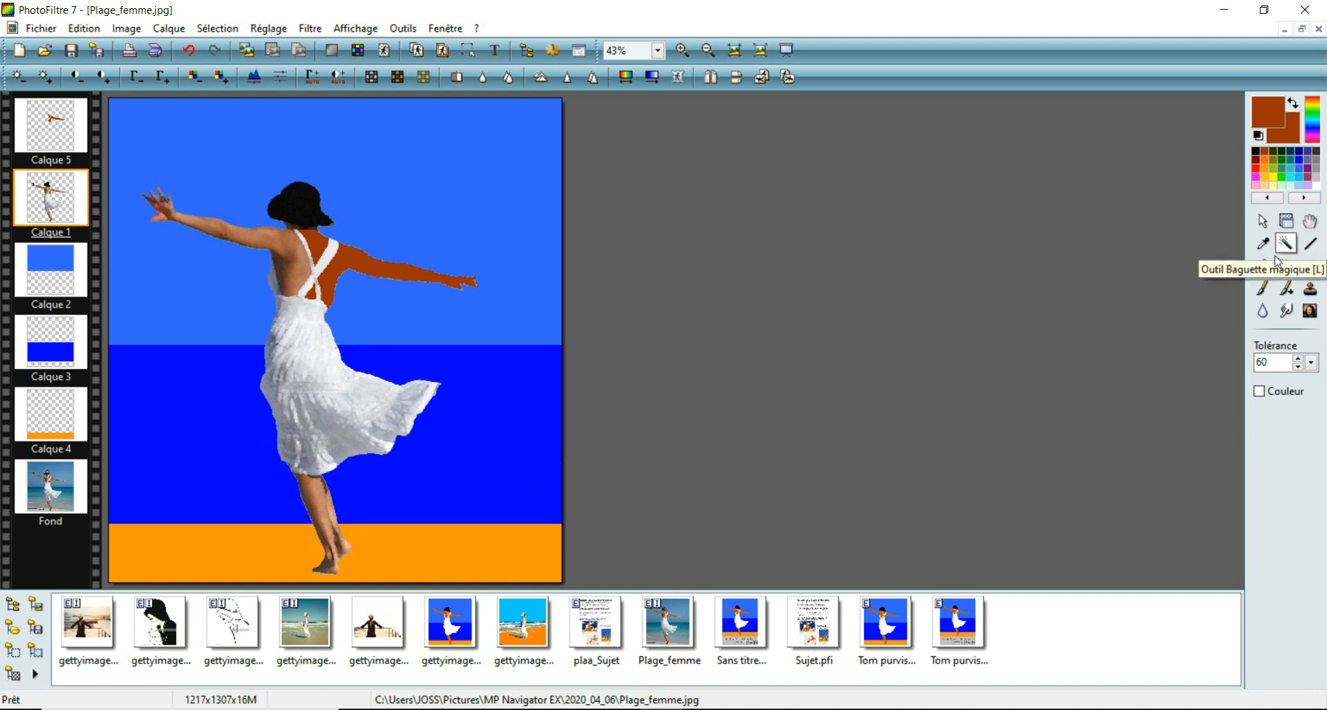
pyautogui.doubleClick(1272, 362)
pyautogui.write('55')
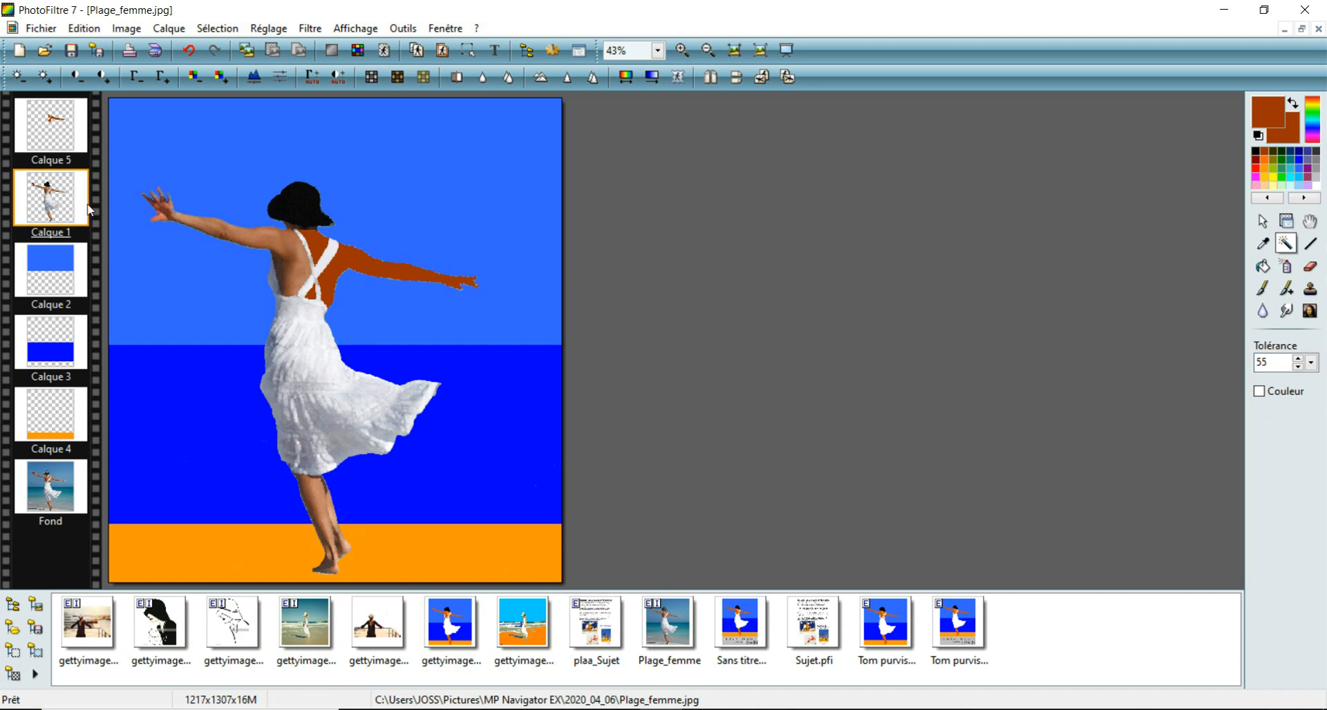
pyautogui.click(285, 240)
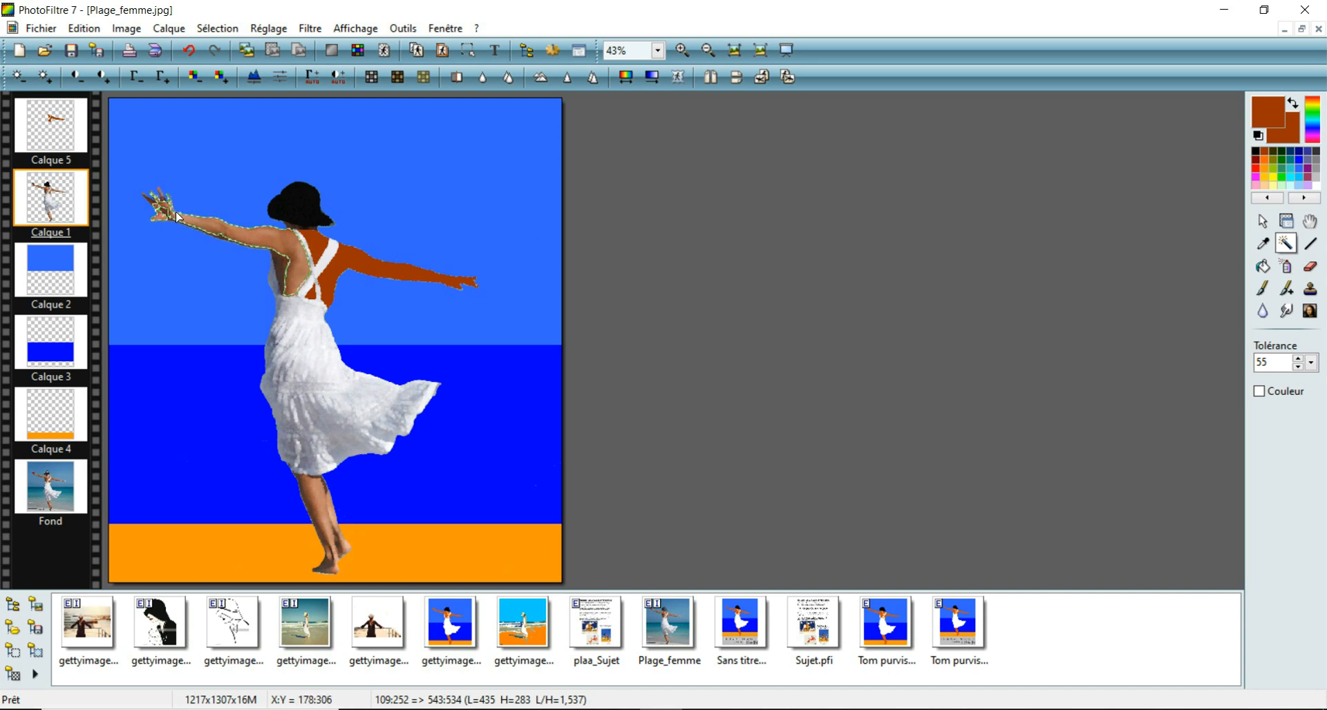
# Step: Fill the selected left arm and back area on Calque 5 with the reddish brown
pyautogui.click(69, 151)
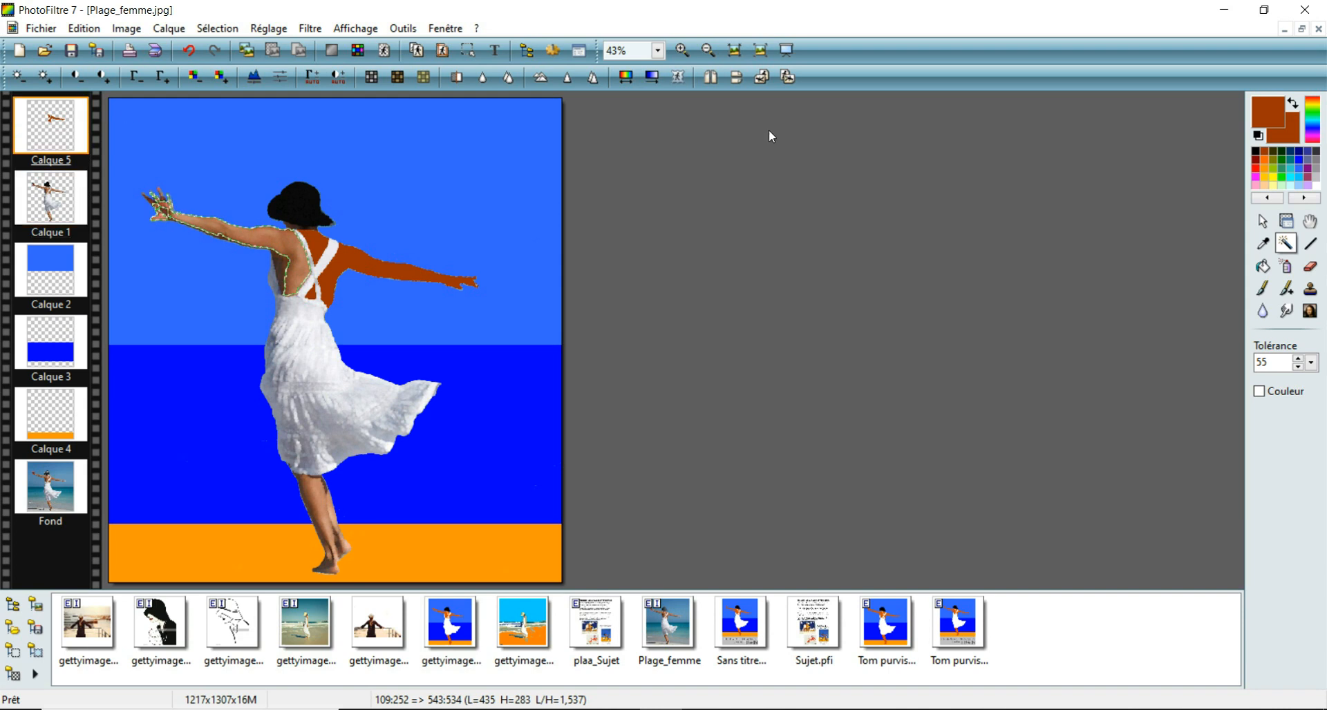
pyautogui.click(1264, 265)
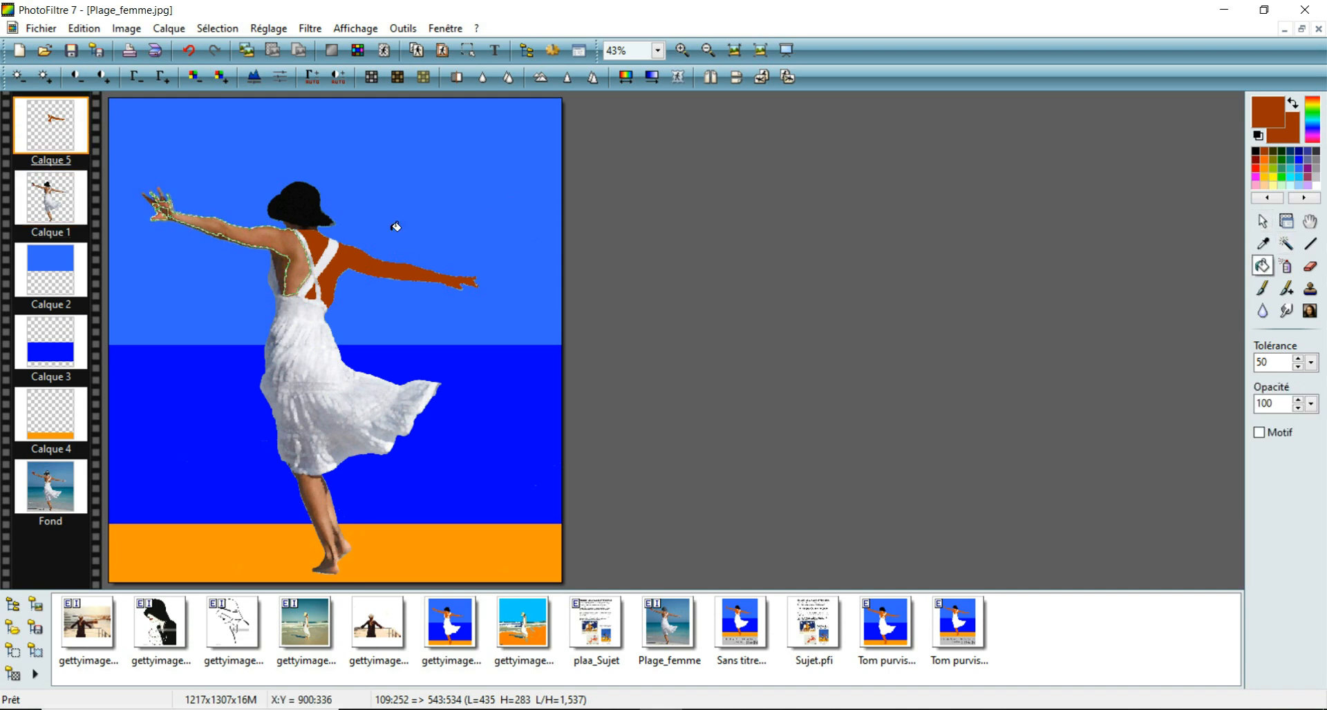
pyautogui.click(297, 235)
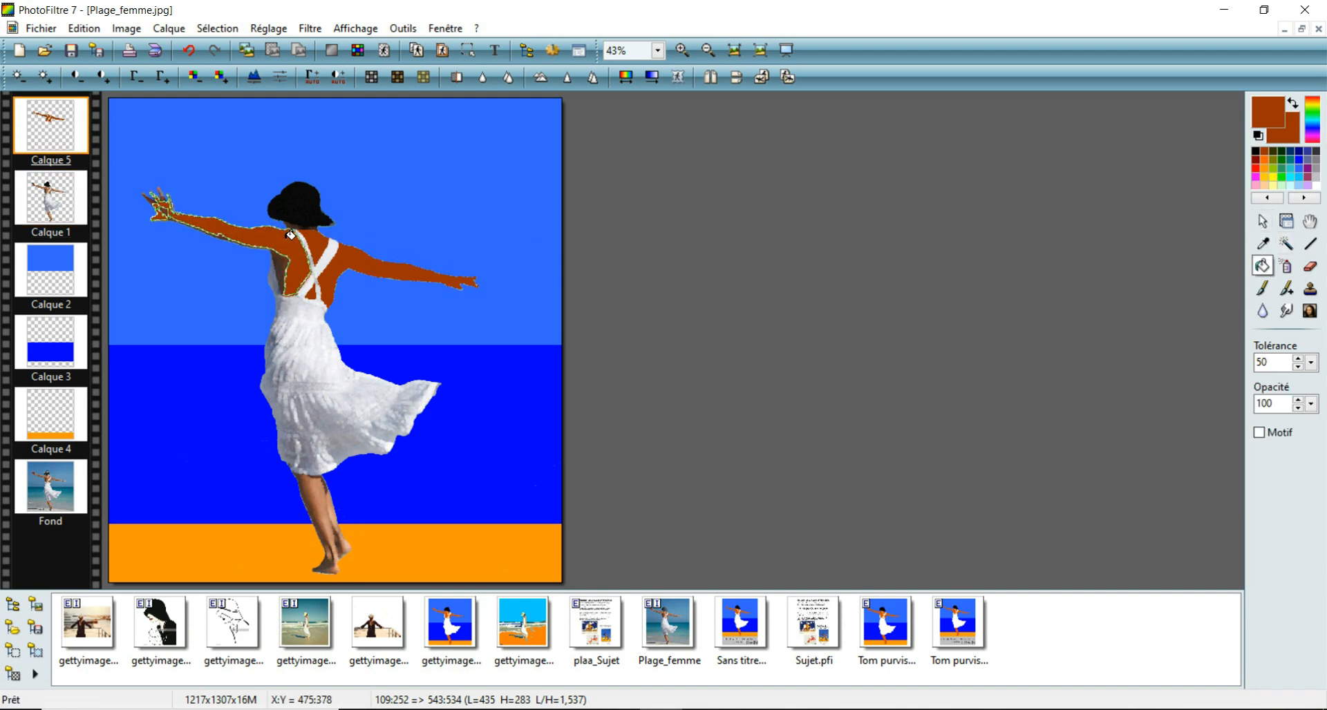
# Step: Select the shaded skin beneath the left arm and along the back on Calque 1 and fill it brown on Calque 5
pyautogui.click(55, 204)
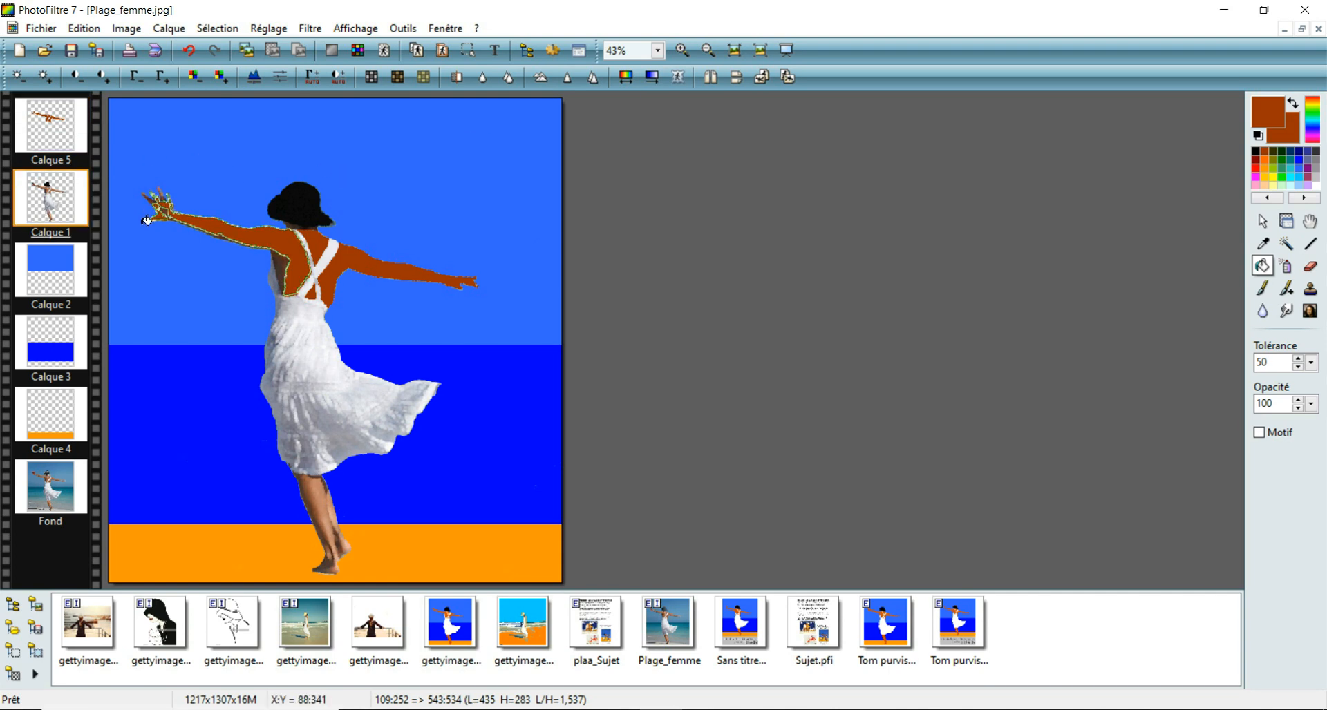
pyautogui.click(683, 49)
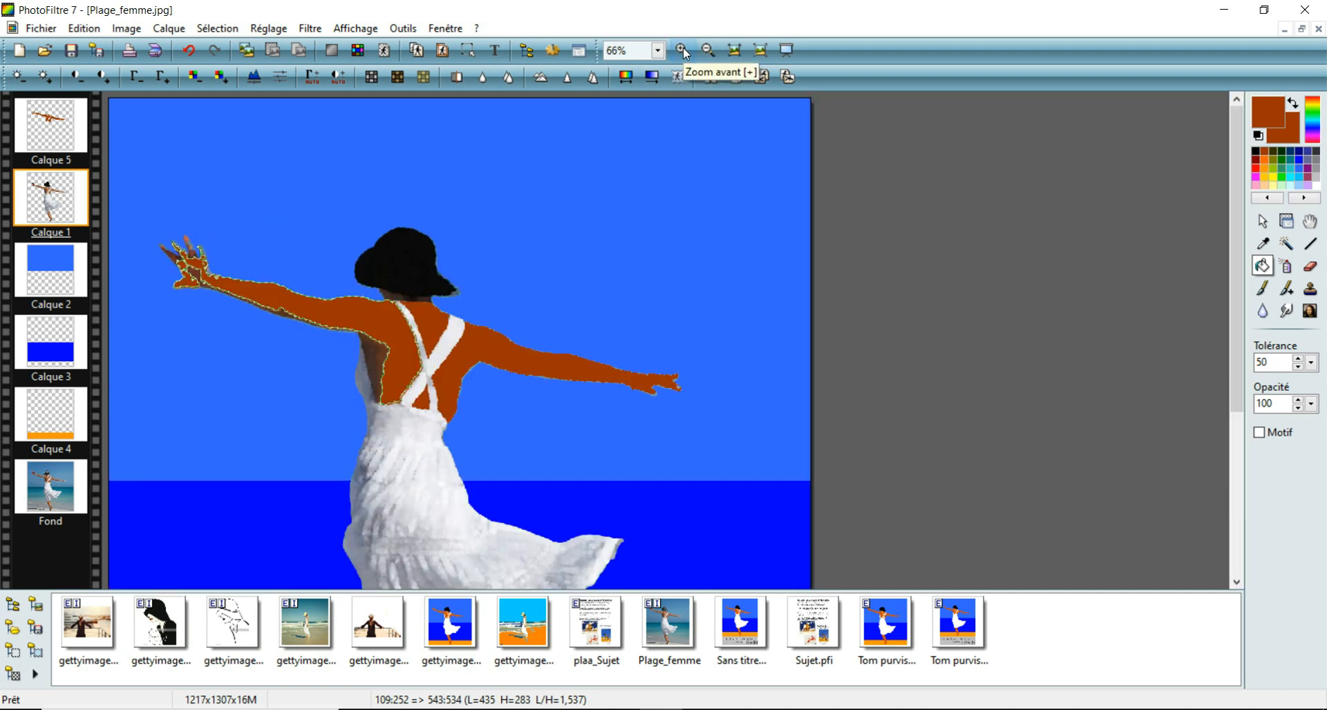
pyautogui.click(683, 48)
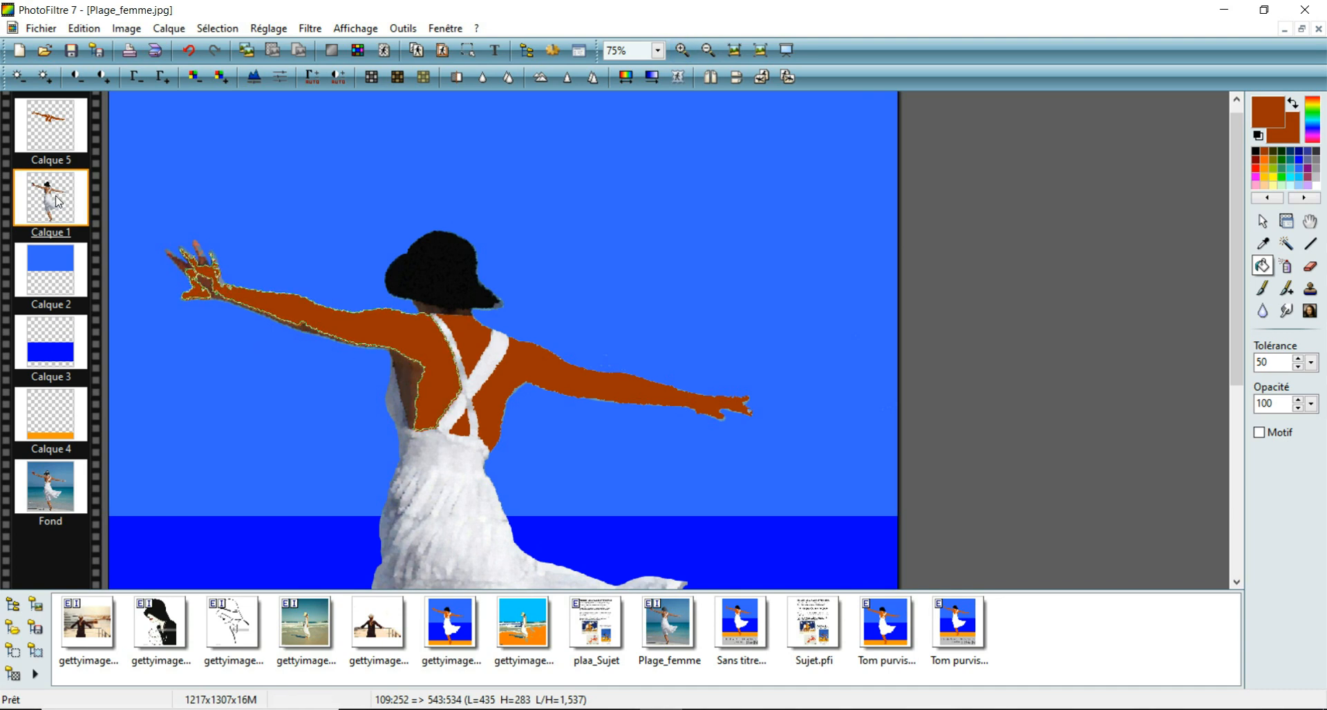
pyautogui.click(1286, 244)
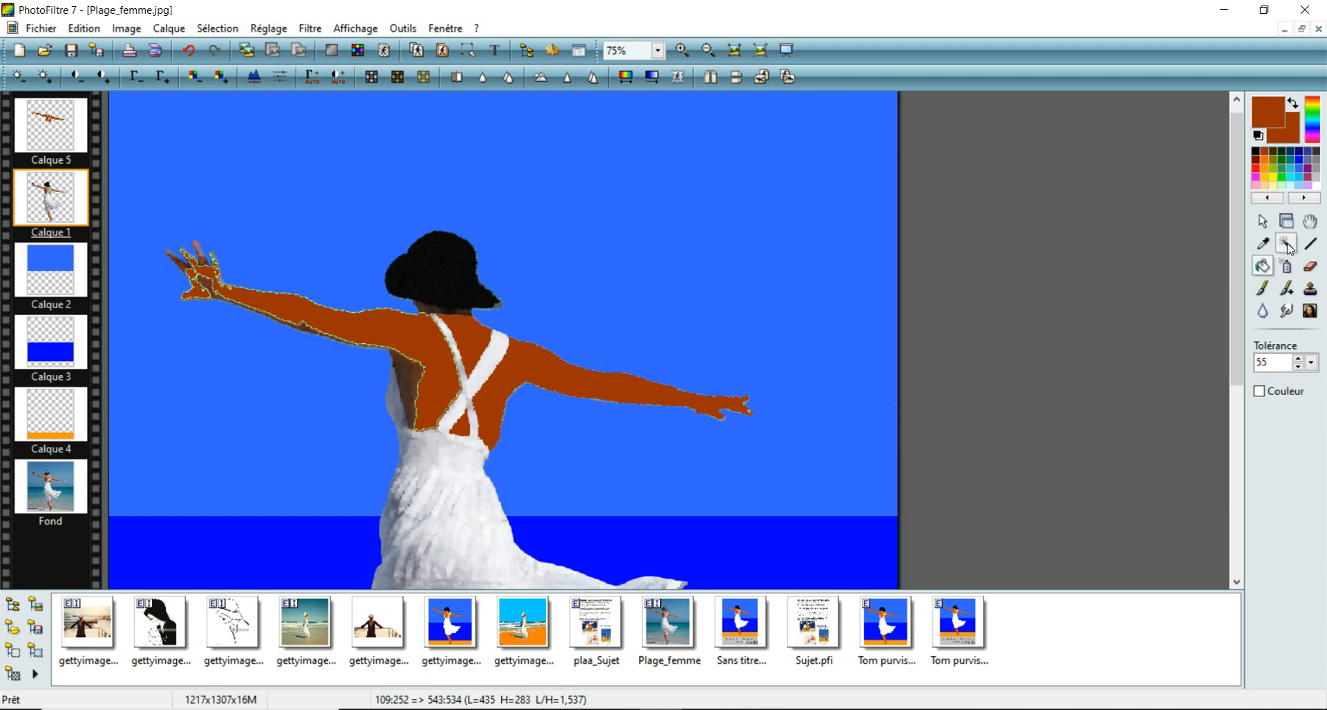
pyautogui.click(412, 377)
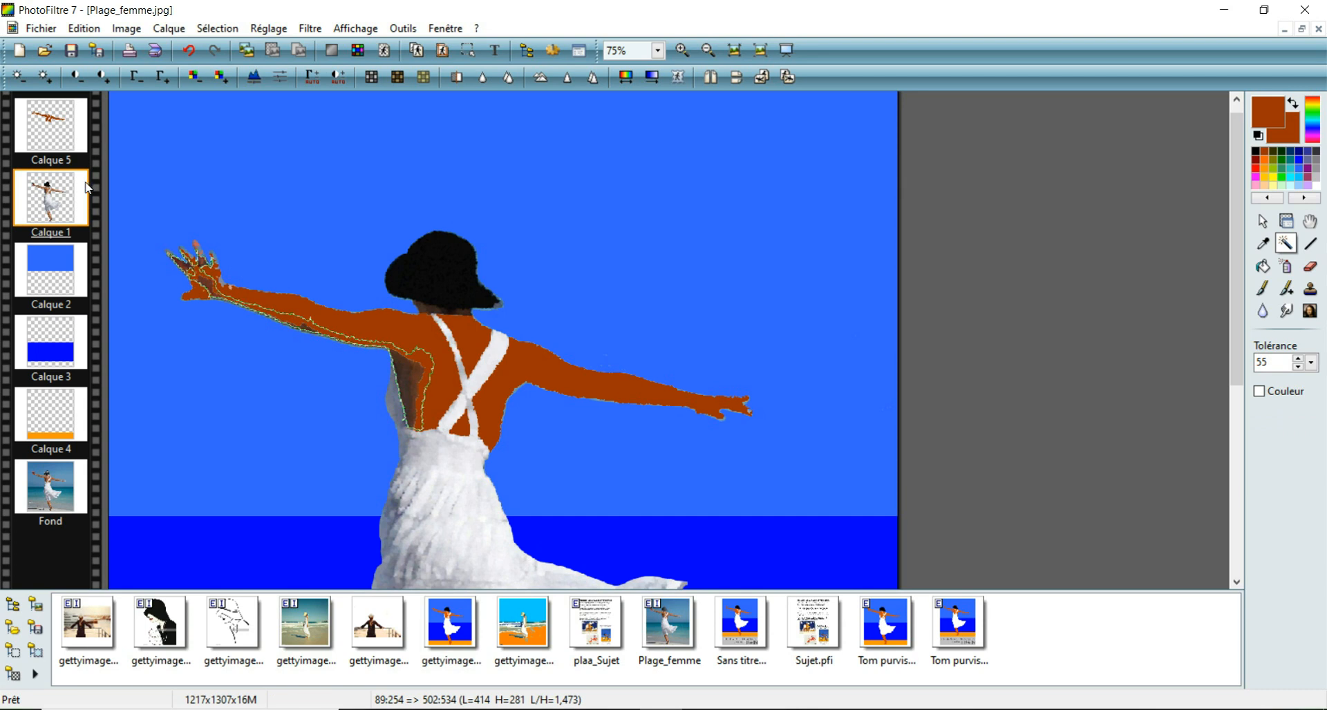
pyautogui.click(63, 139)
pyautogui.click(1262, 266)
pyautogui.click(414, 369)
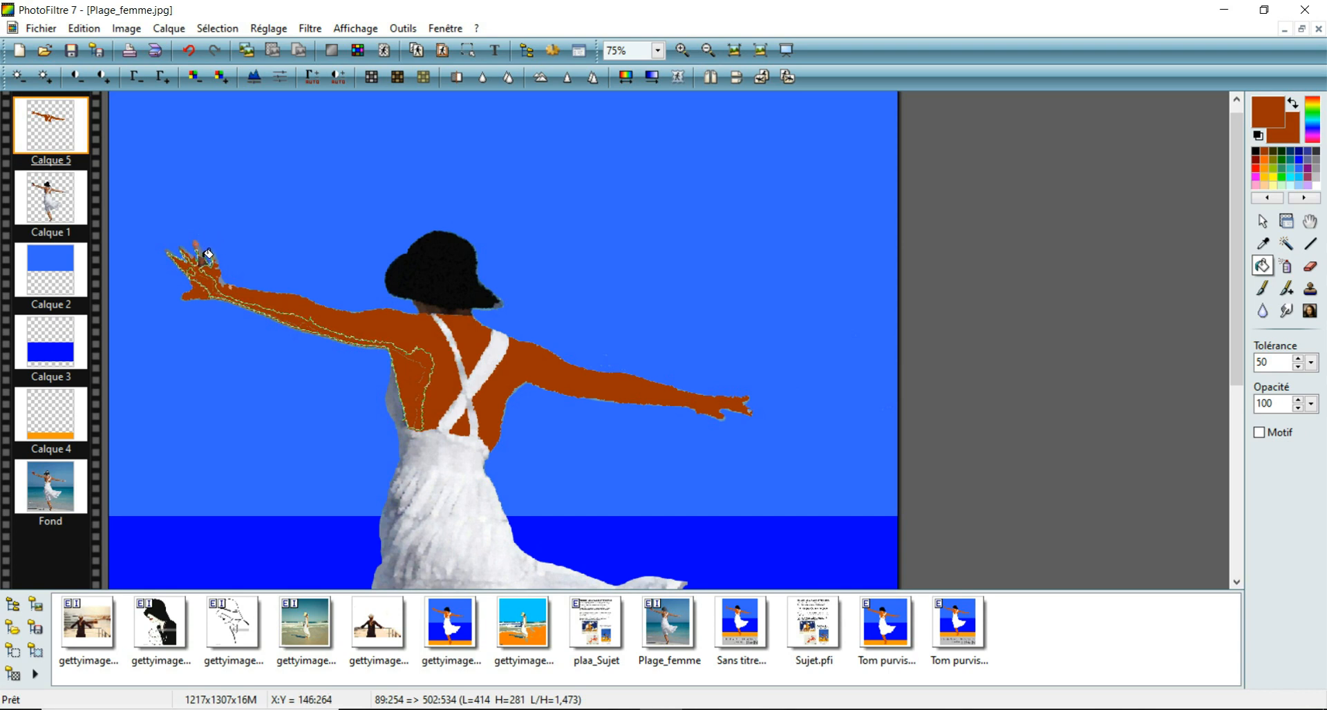
# Step: Select the left arm, neck edge and hand skin on Calque 1 at magic wand tolerance 55 and fill it brown on Calque 5
pyautogui.click(54, 202)
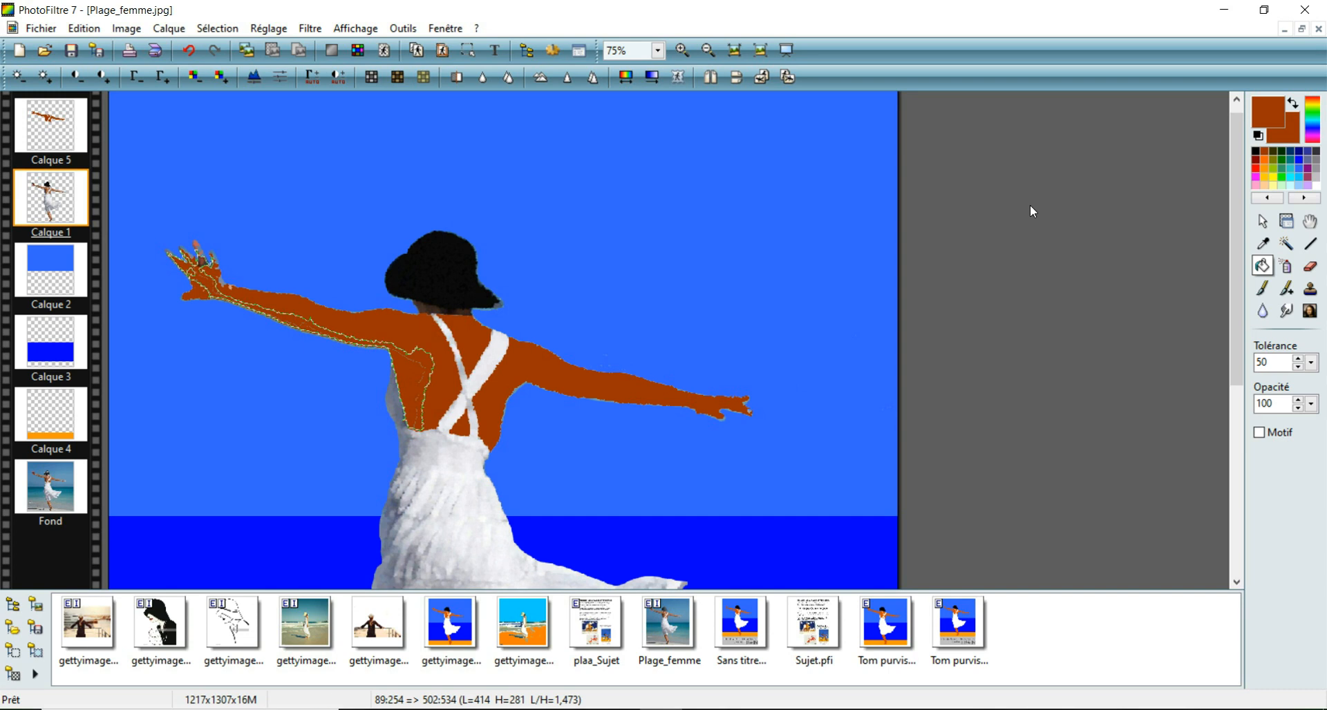
pyautogui.click(1288, 243)
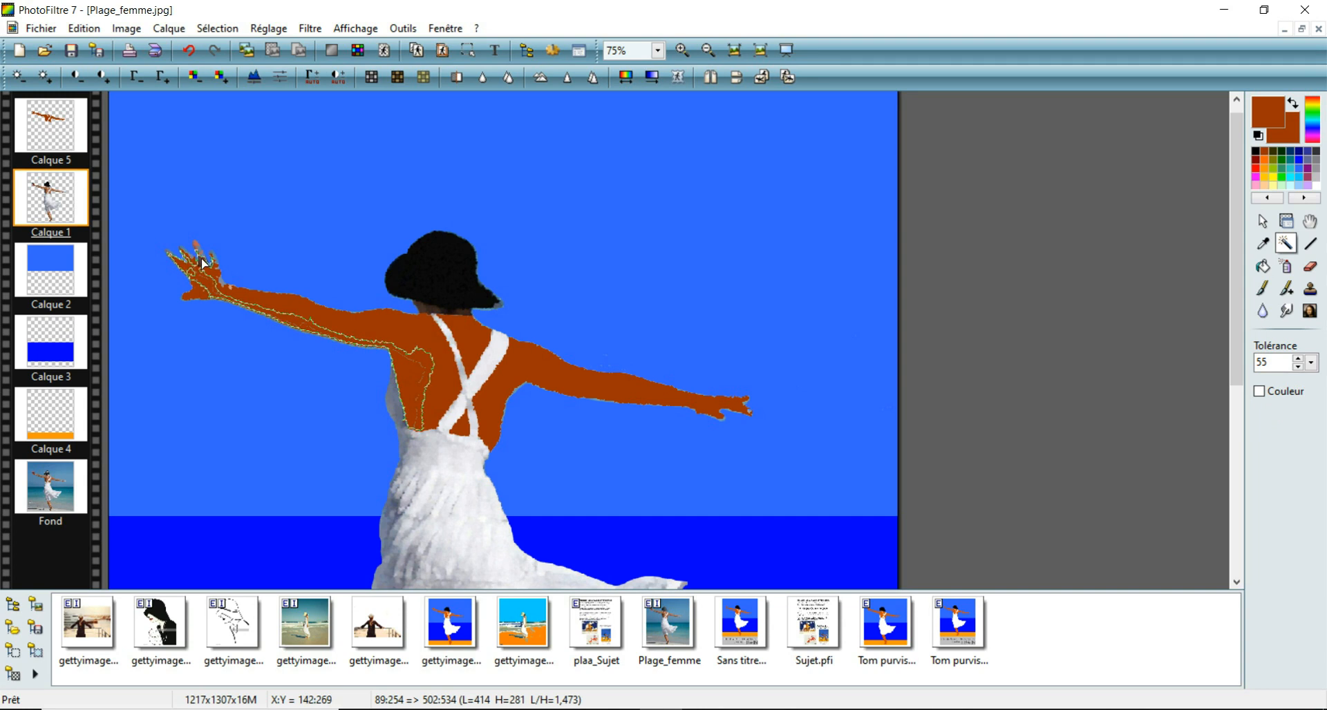
pyautogui.click(326, 314)
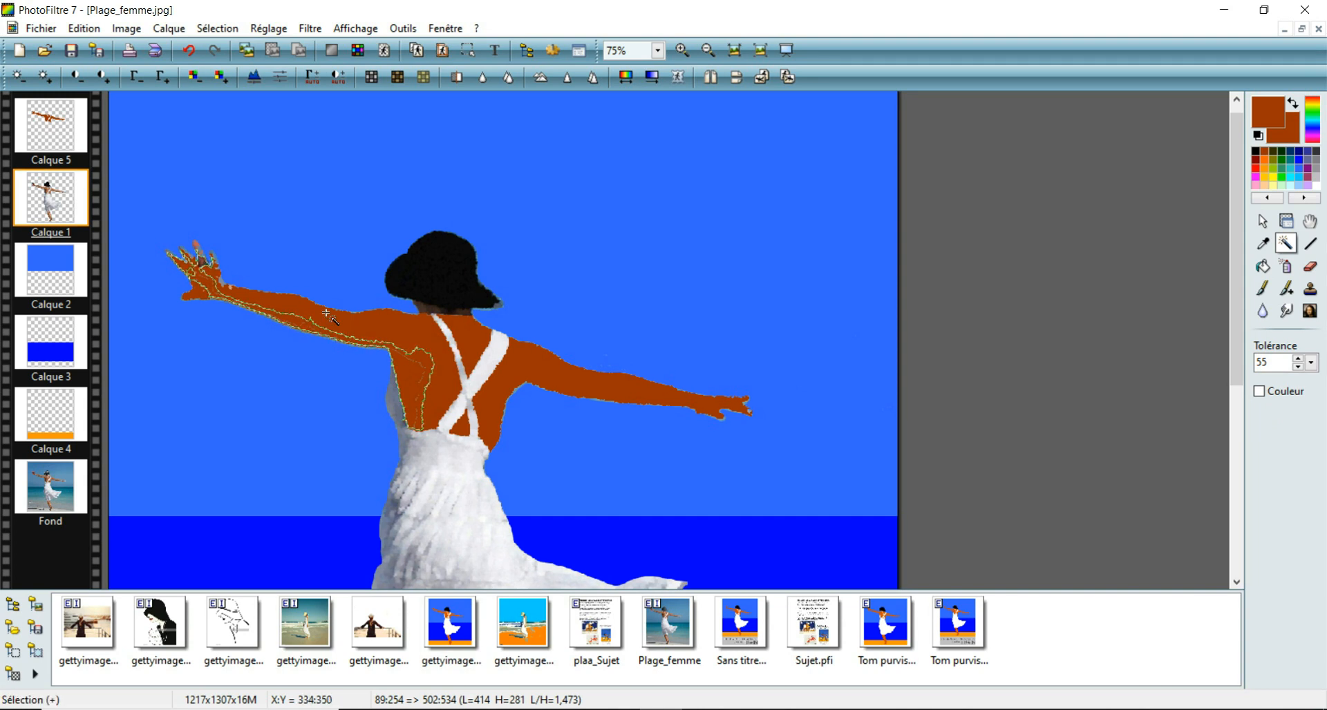
pyautogui.click(205, 263)
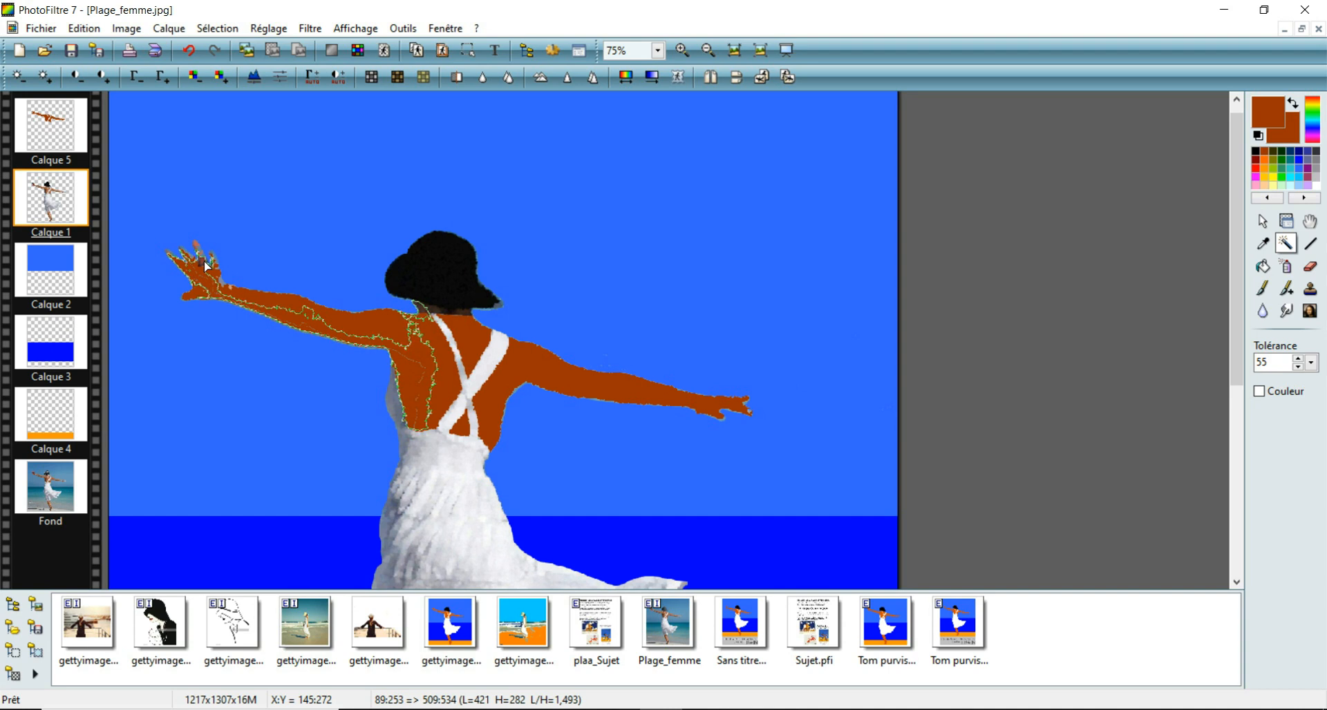
pyautogui.click(46, 147)
pyautogui.click(1262, 266)
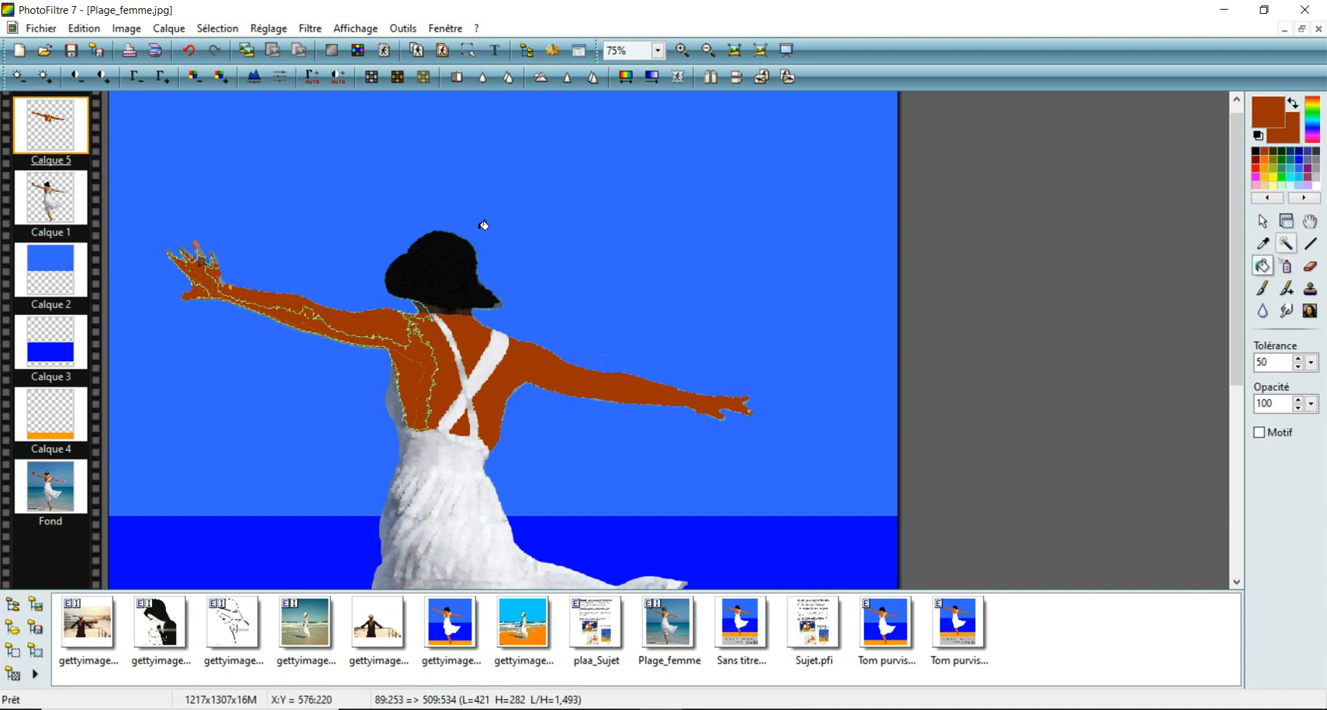
pyautogui.click(201, 262)
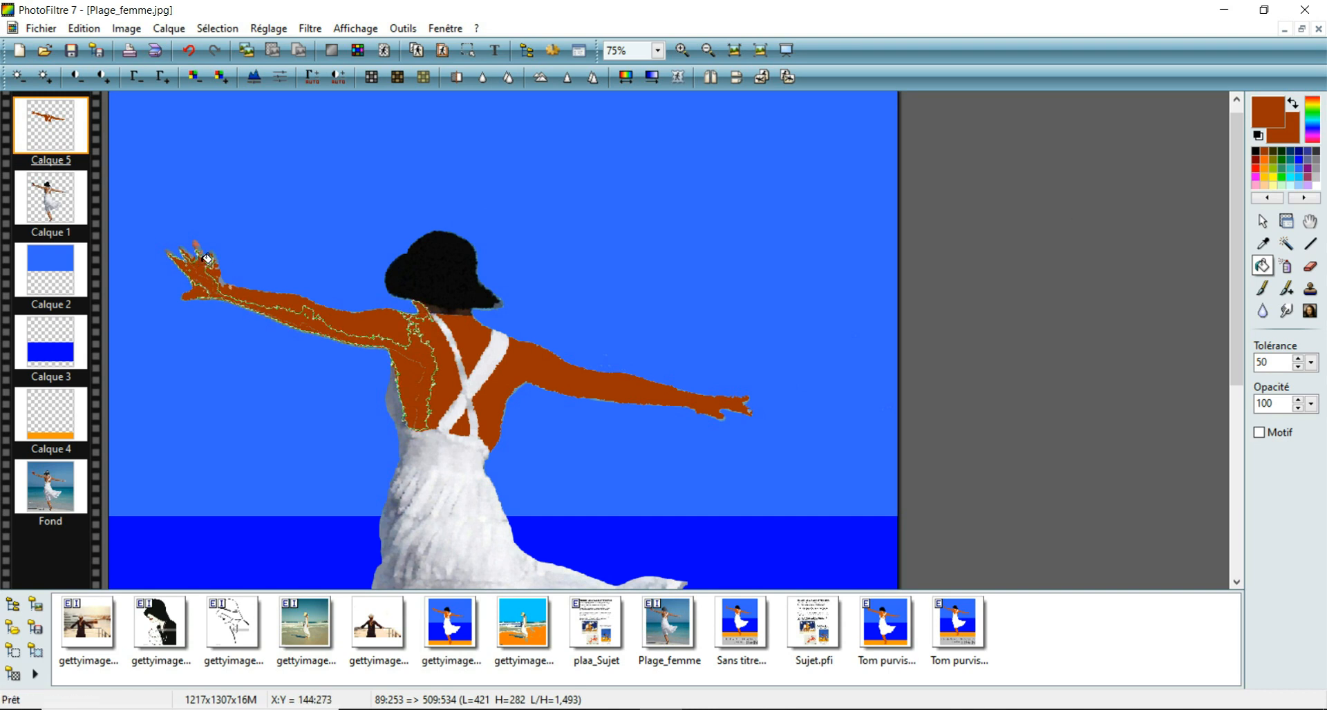
pyautogui.press('Escape')
pyautogui.click(203, 262)
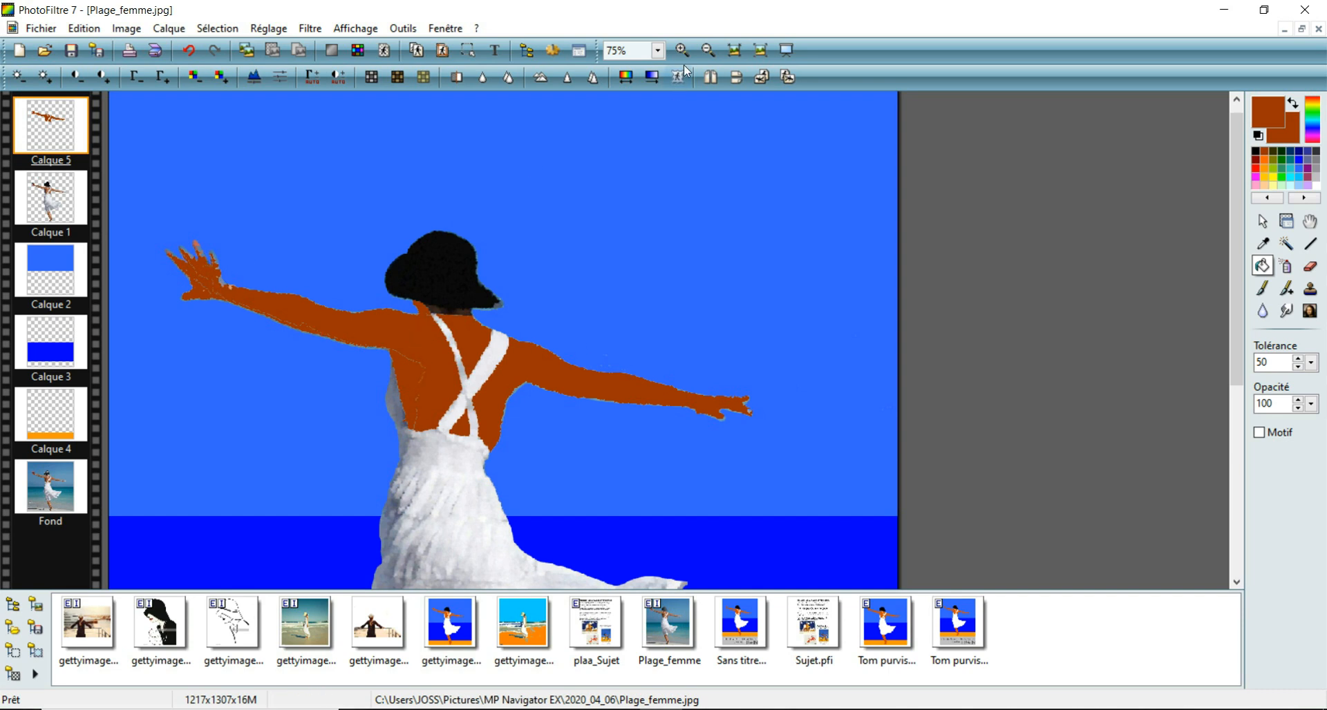
# Step: Paint over the thin unfilled seams across the left arm and back on Calque 5 with the reddish-brown brush
pyautogui.click(682, 47)
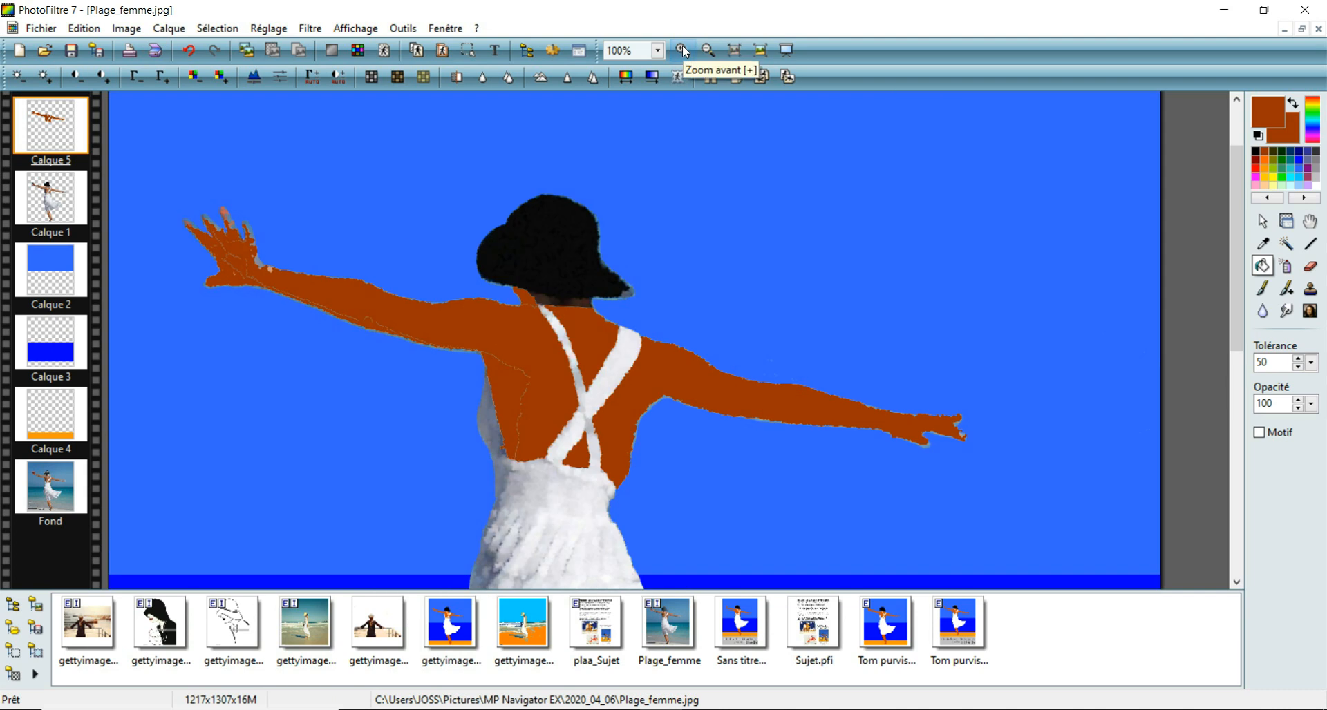
pyautogui.click(682, 48)
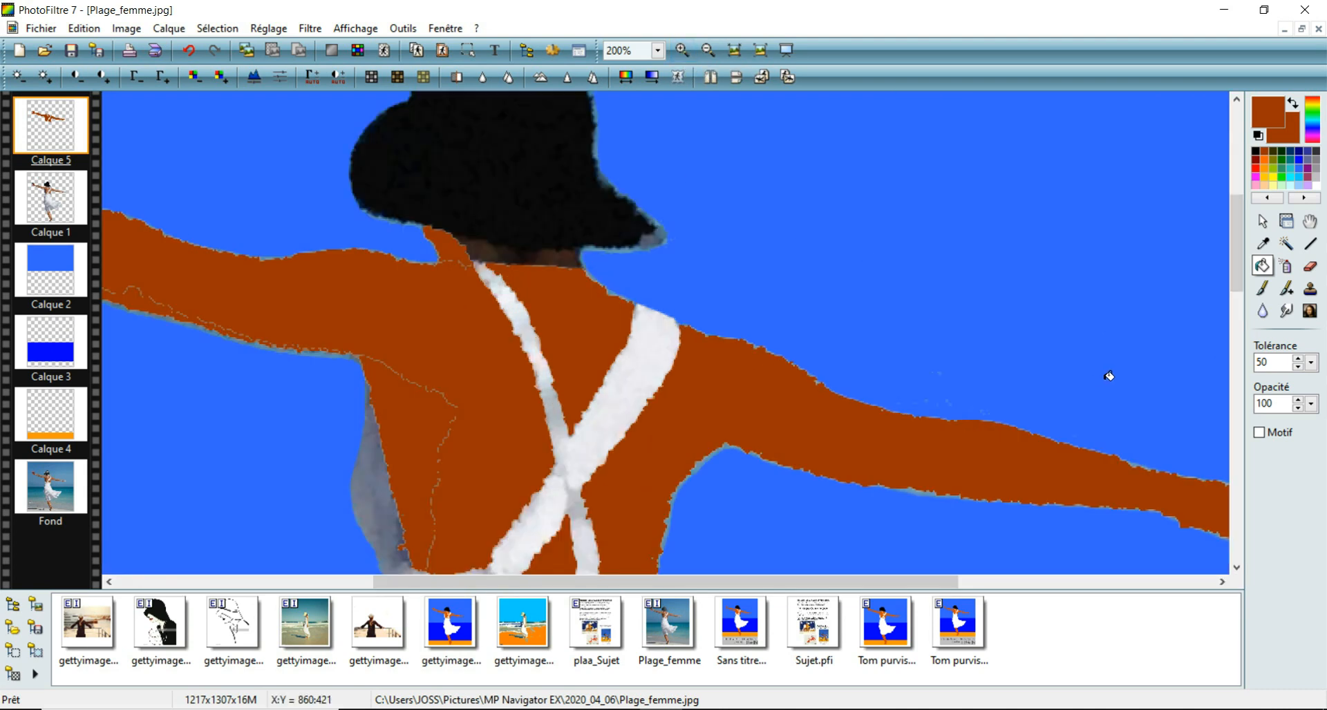
pyautogui.click(707, 50)
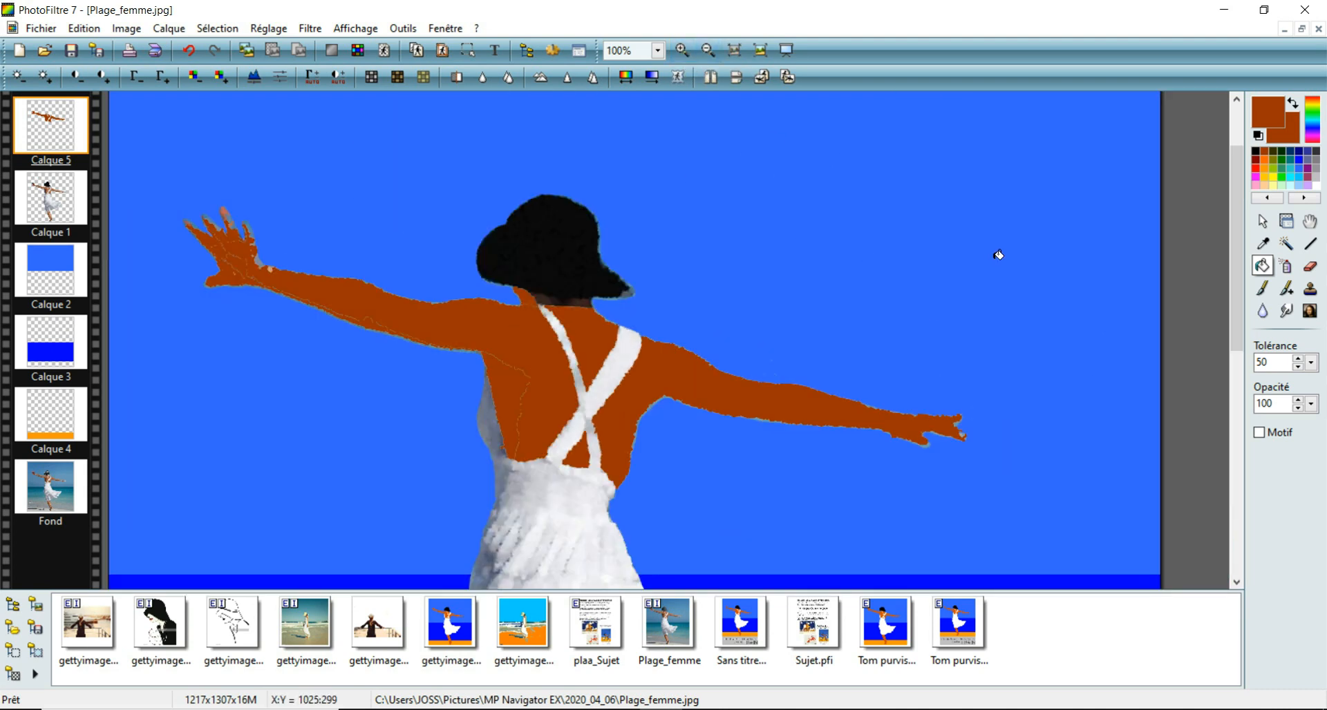
pyautogui.click(1263, 289)
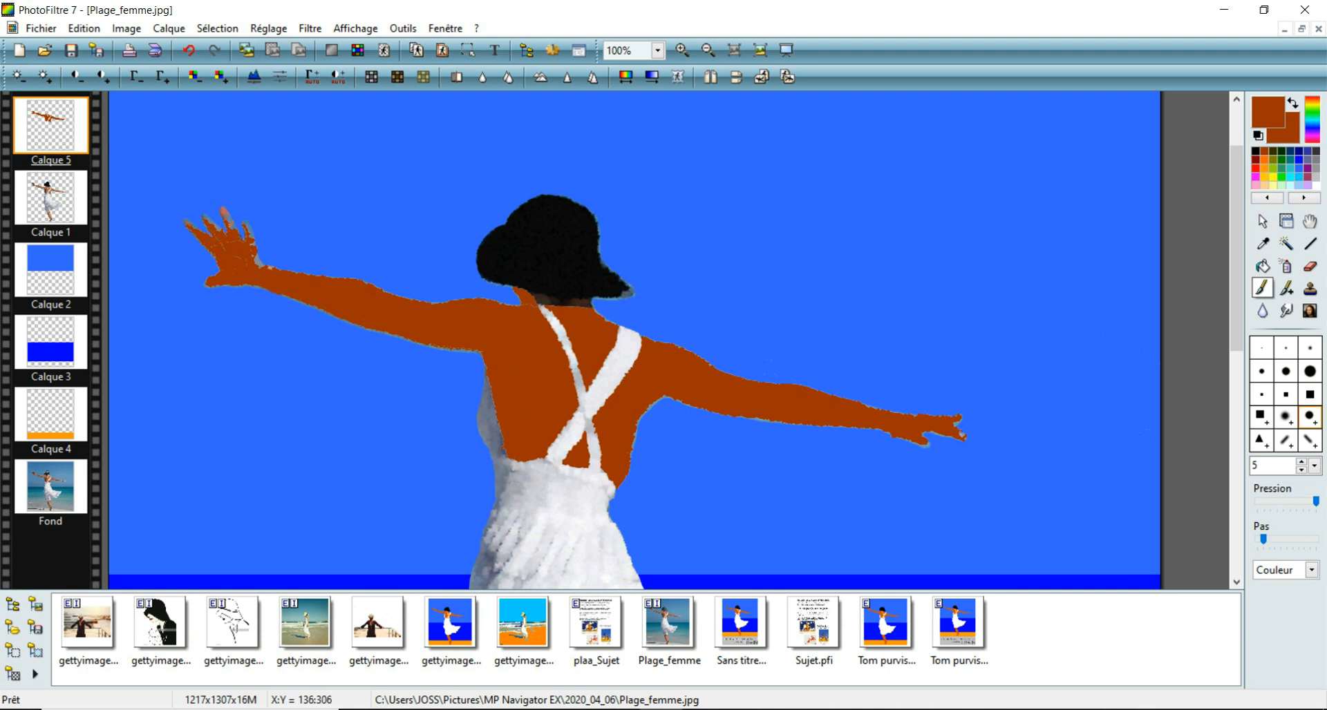
# Step: Paint the left hand's fingers, palm gaps and wrist solid reddish brown on Calque 5 with the size 5 brush
pyautogui.click(682, 51)
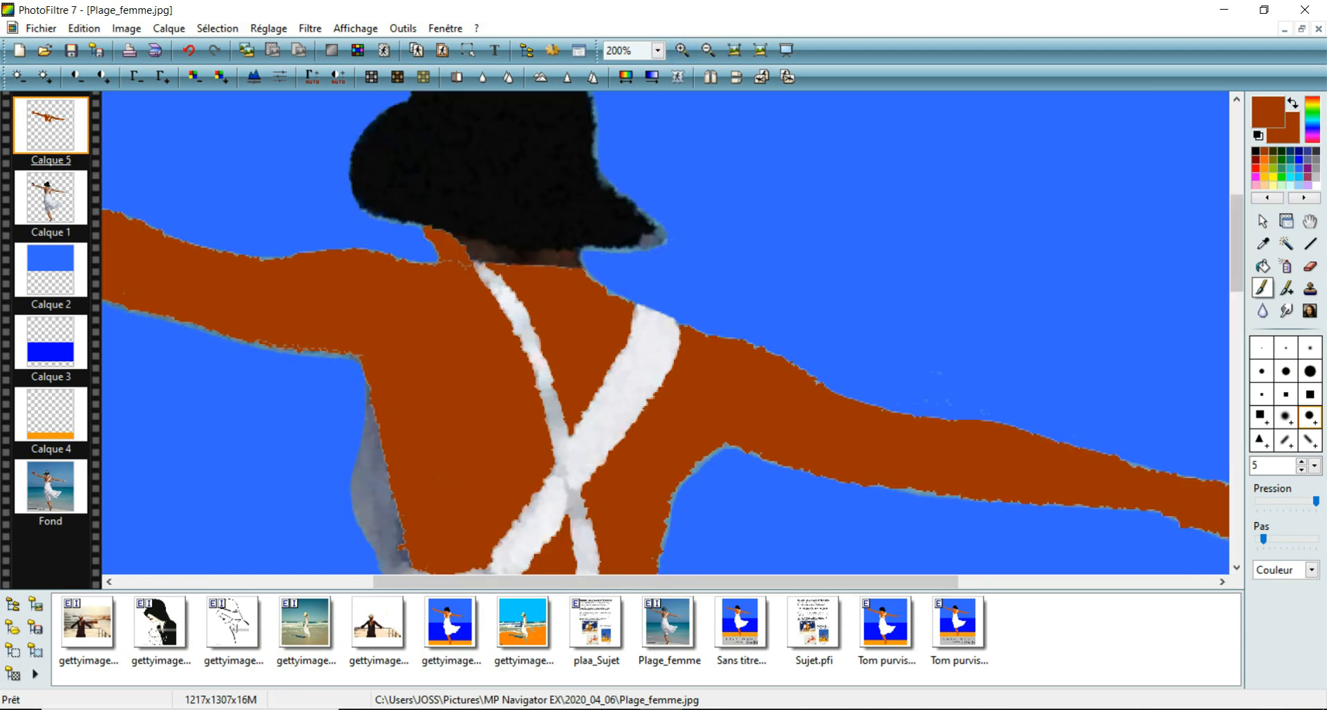
pyautogui.moveTo(812, 587); pyautogui.dragTo(550, 592)
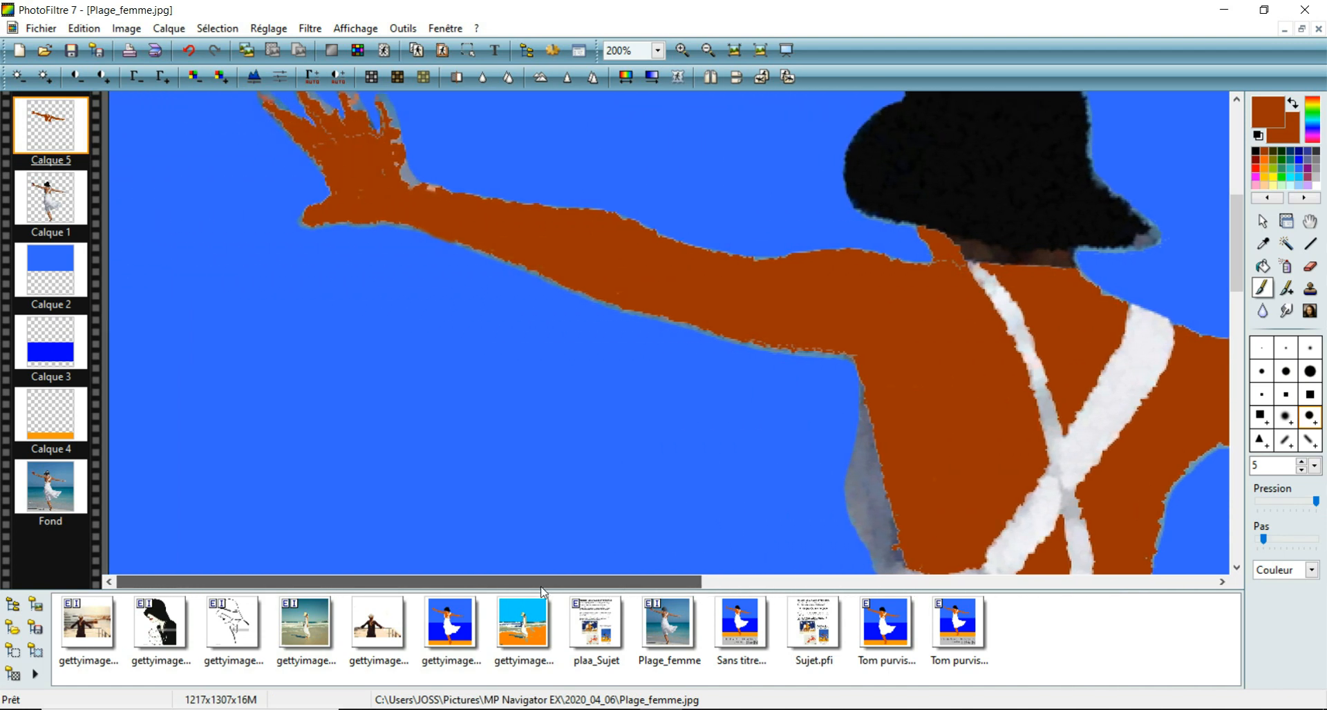
pyautogui.moveTo(1240, 251); pyautogui.dragTo(1259, 214)
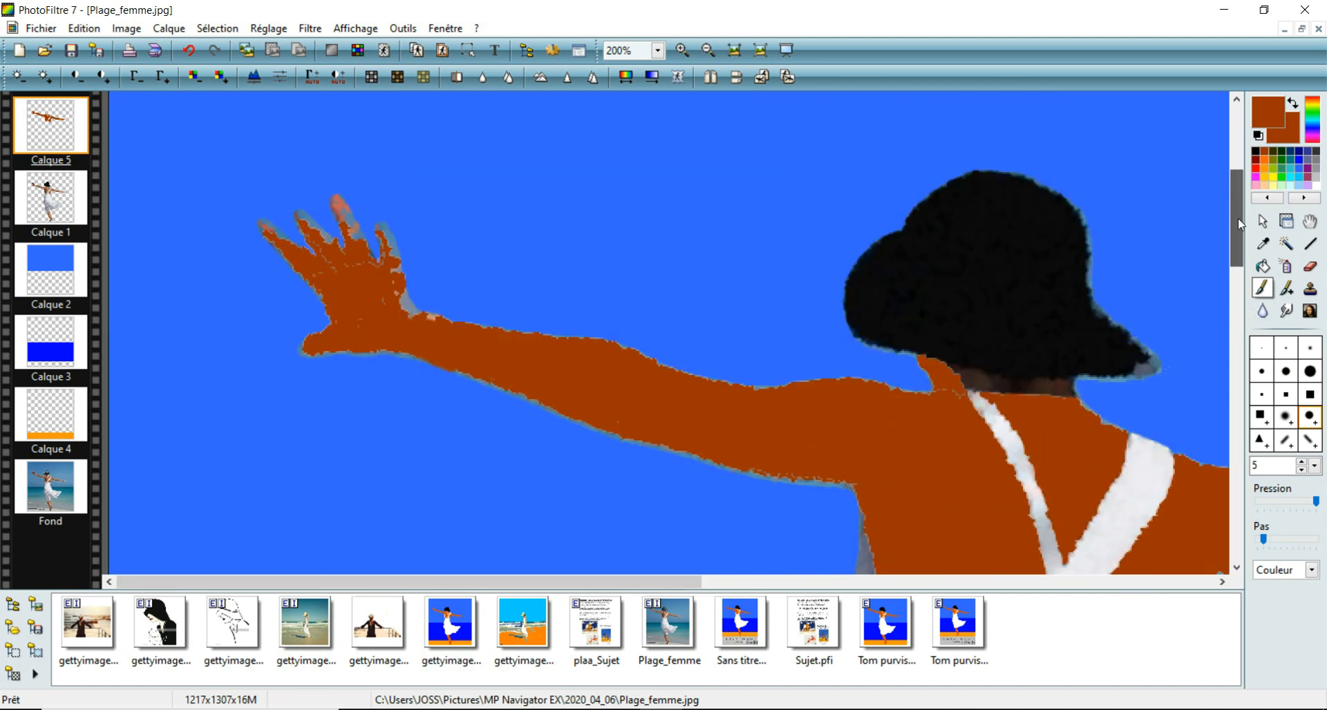
pyautogui.moveTo(393, 329); pyautogui.dragTo(434, 352)
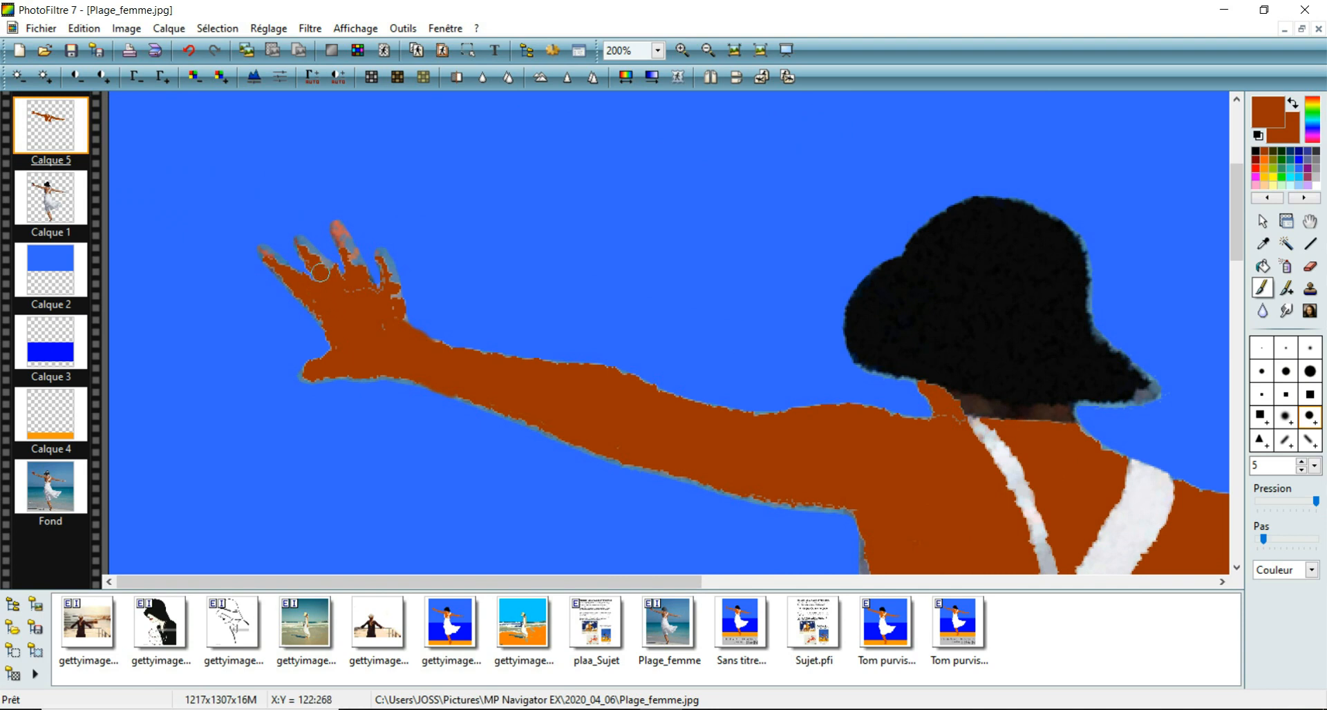
pyautogui.moveTo(390, 290); pyautogui.dragTo(381, 258)
pyautogui.click(337, 227)
pyautogui.moveTo(337, 230); pyautogui.dragTo(363, 289)
pyautogui.moveTo(295, 238)
pyautogui.mouseDown()
pyautogui.moveTo(315, 256)
pyautogui.moveTo(255, 249)
pyautogui.moveTo(270, 257)
pyautogui.mouseUp()
pyautogui.moveTo(305, 298); pyautogui.dragTo(317, 314)
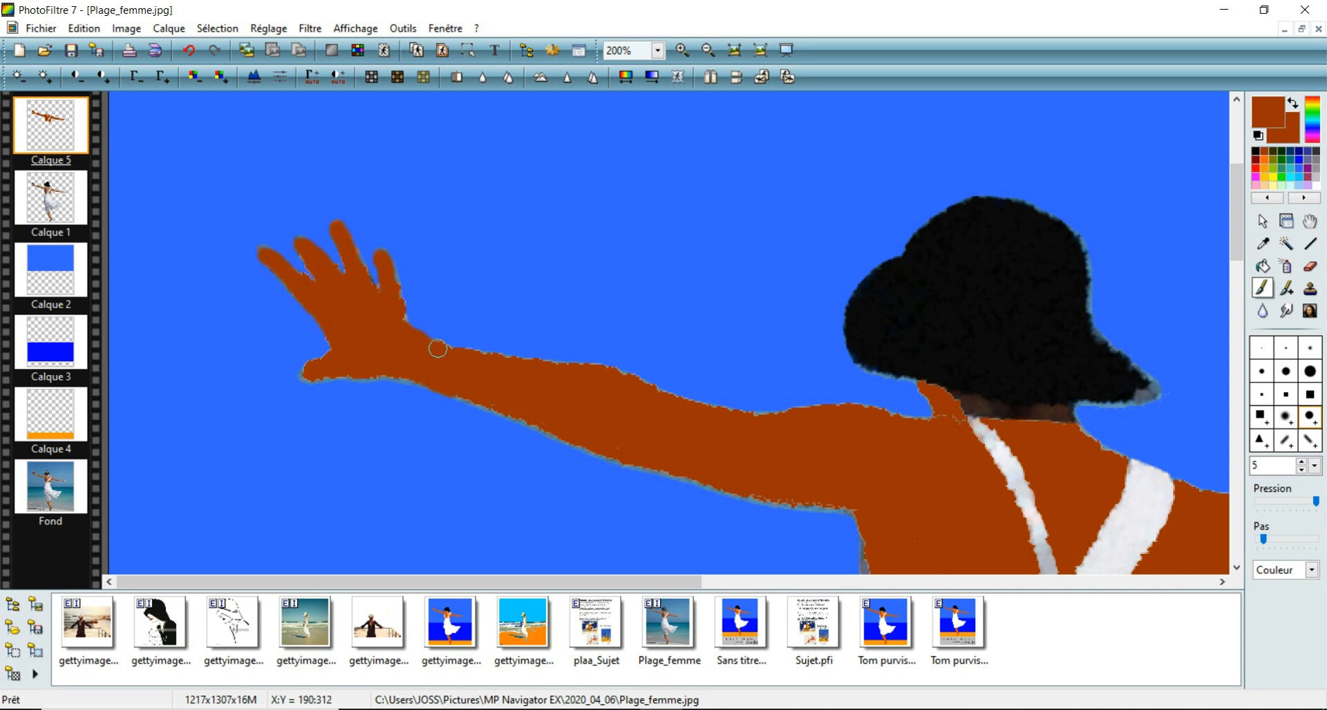
# Step: Smooth the upper and lower outlines of the left arm and shoulder on Calque 5 with reddish-brown brush strokes
pyautogui.keyDown('shift'); pyautogui.click(606, 371); pyautogui.keyUp('shift')
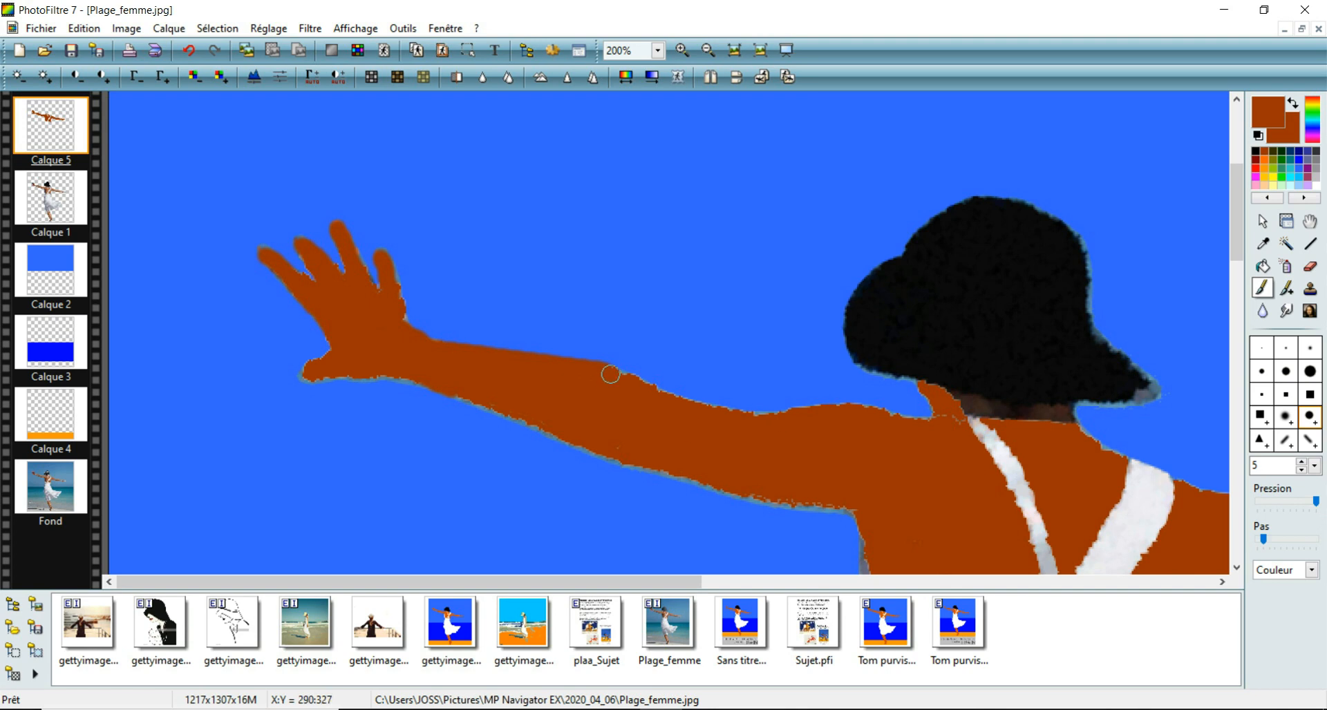
pyautogui.keyDown('shift'); pyautogui.click(758, 421); pyautogui.keyUp('shift')
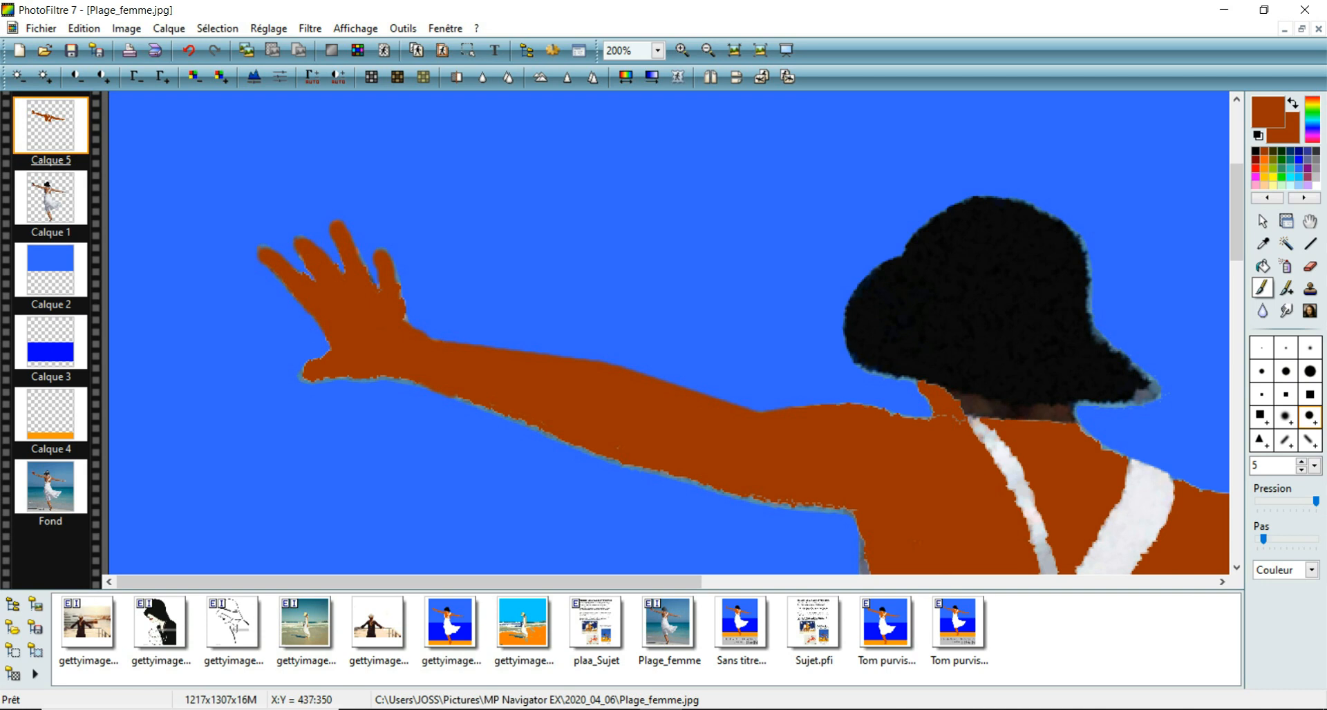
pyautogui.moveTo(914, 424); pyautogui.dragTo(956, 428)
pyautogui.moveTo(456, 390)
pyautogui.mouseDown()
pyautogui.moveTo(607, 435)
pyautogui.moveTo(627, 457)
pyautogui.mouseUp()
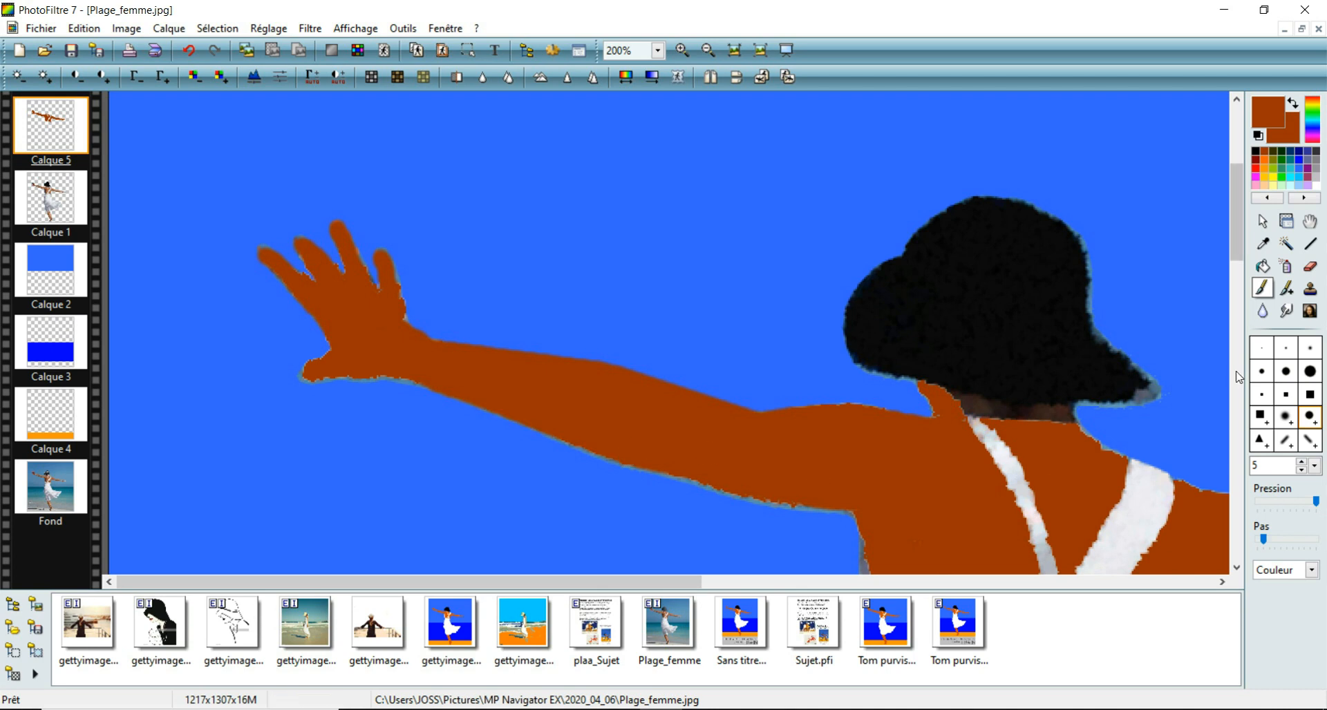
# Step: Paint the gap at the right hand's fingertips reddish brown on Calque 5 with the size 5 brush
pyautogui.moveTo(1242, 241)
pyautogui.mouseDown()
pyautogui.moveTo(1242, 315)
pyautogui.moveTo(1242, 302)
pyautogui.mouseUp()
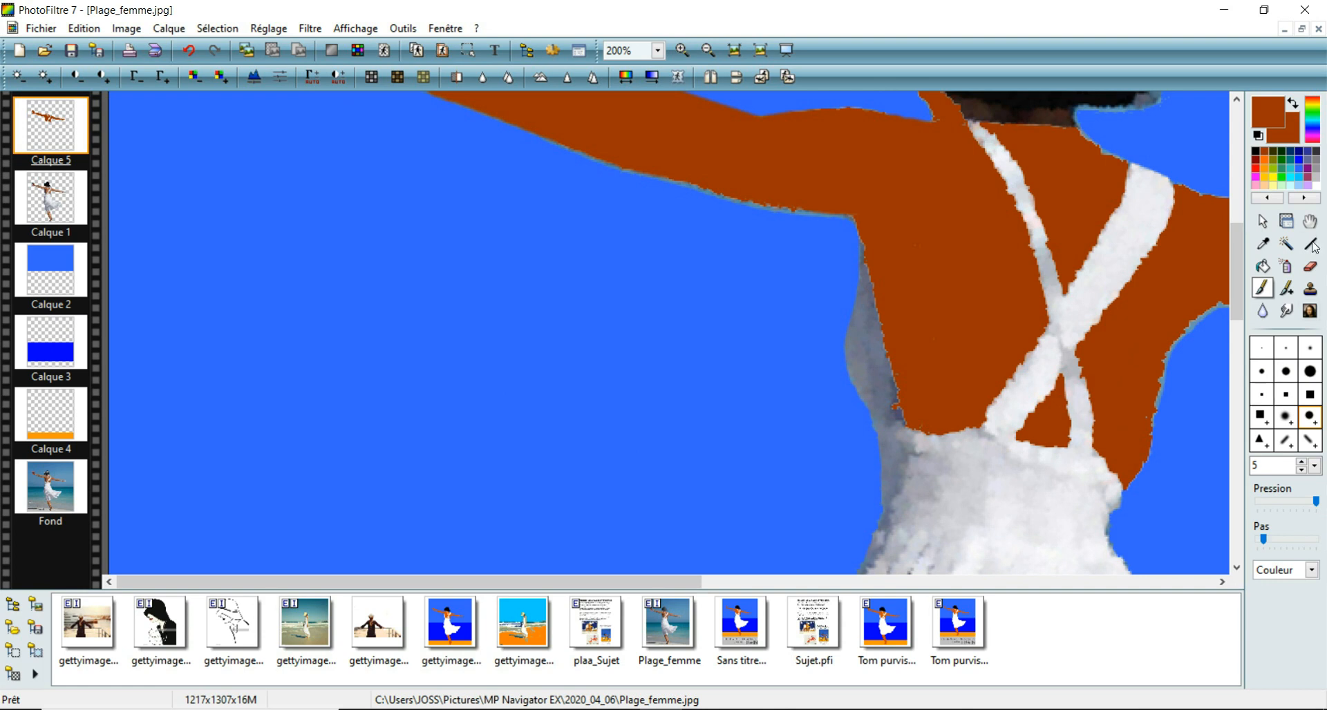
pyautogui.click(1310, 269)
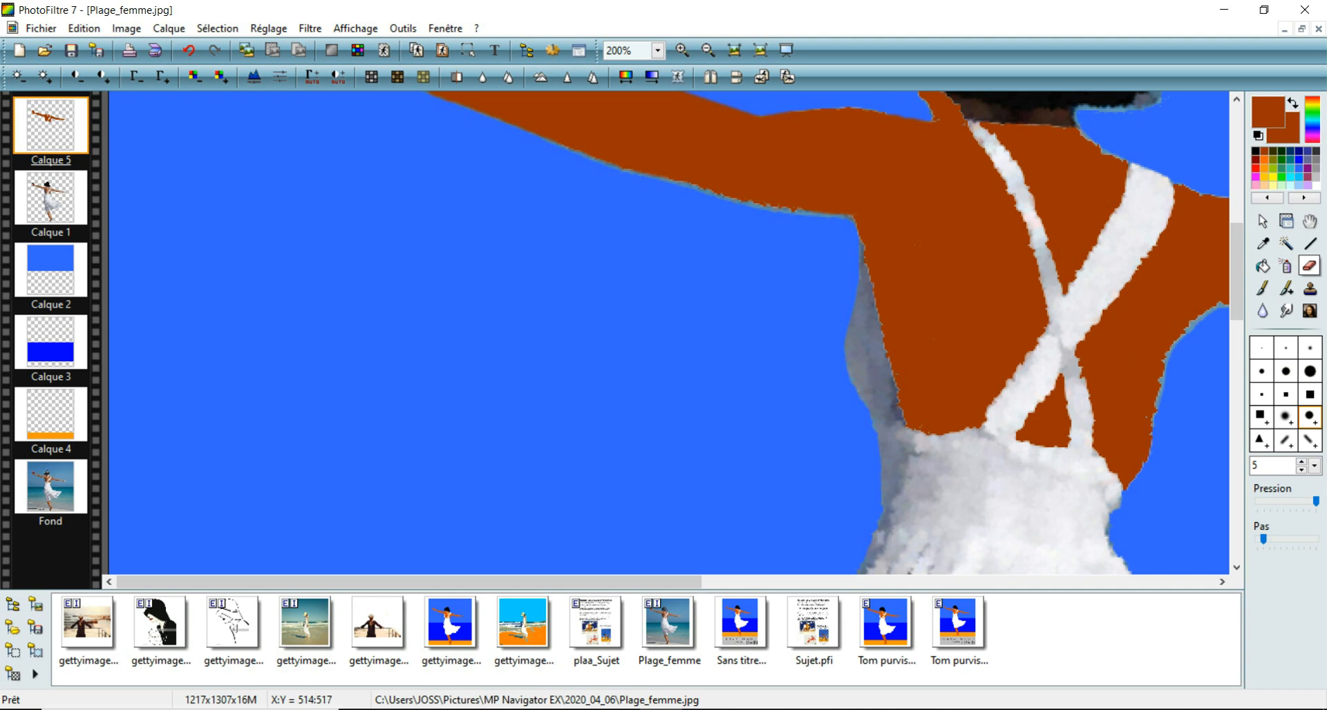
pyautogui.moveTo(648, 582); pyautogui.dragTo(962, 582)
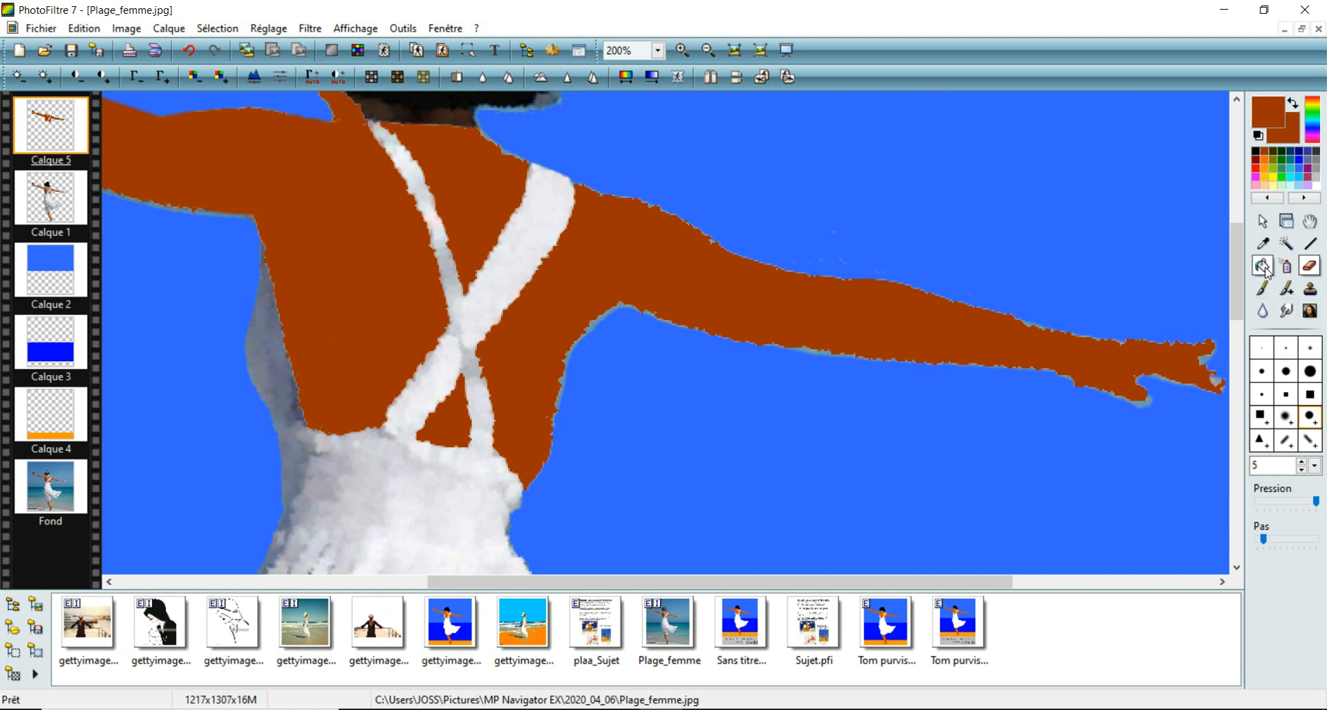
pyautogui.click(1263, 289)
pyautogui.click(1215, 383)
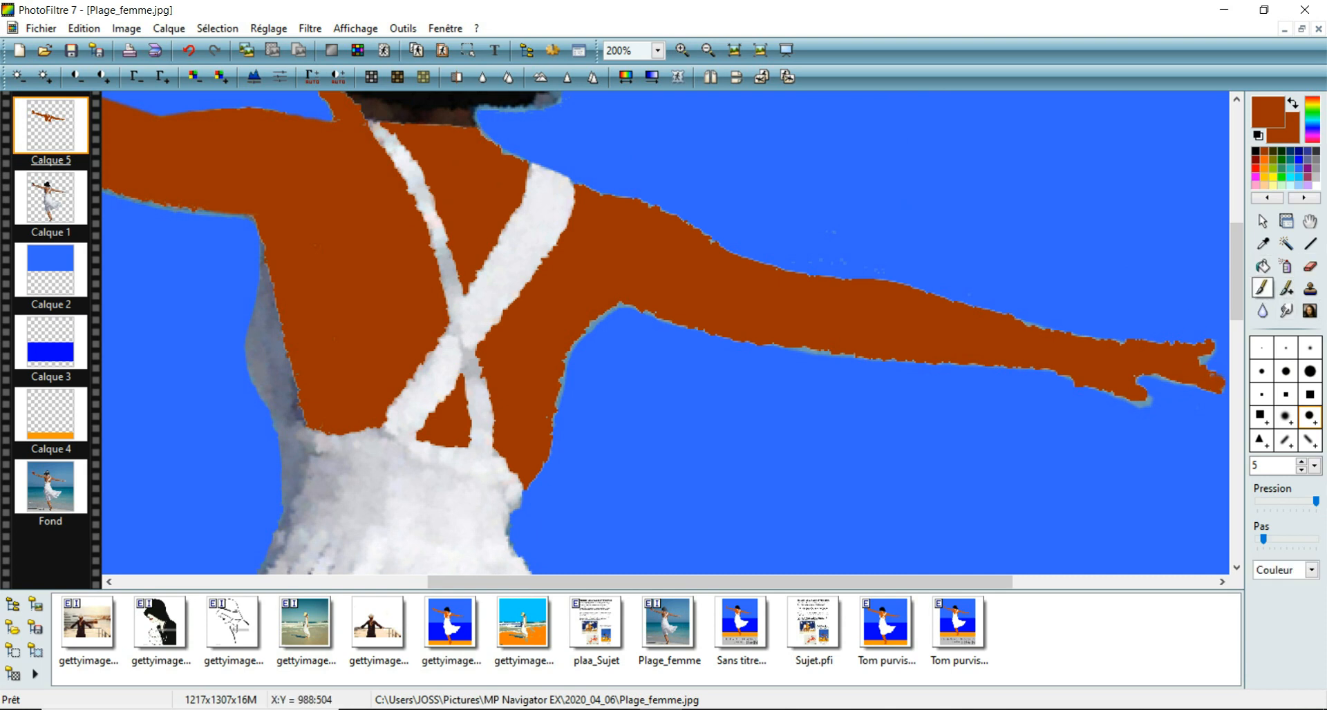